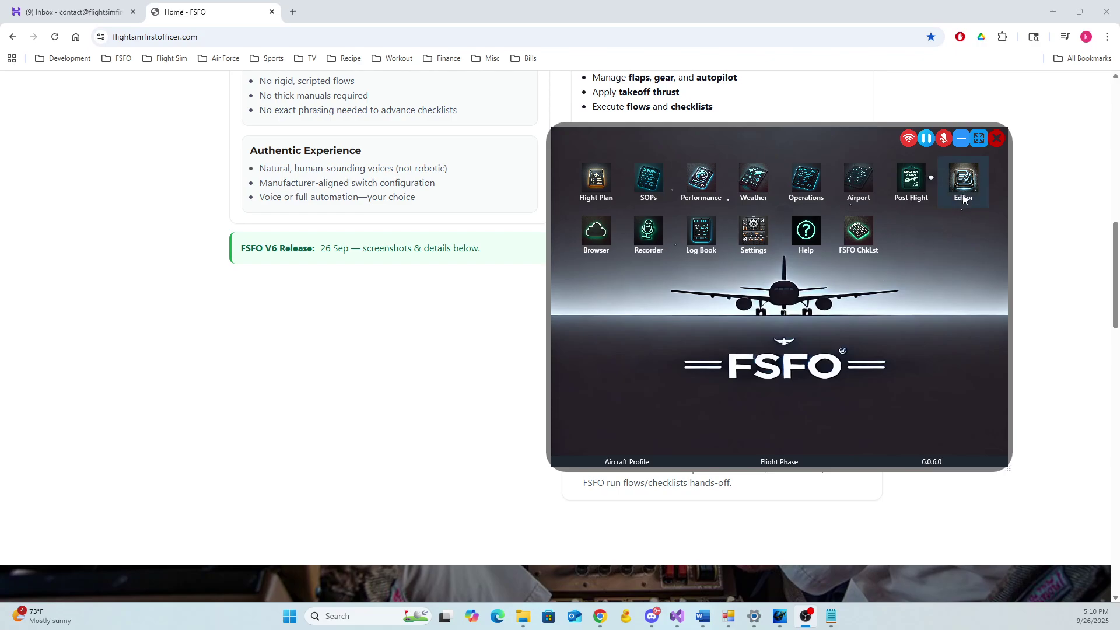
Open the profile editor full screen and load the FENA320 aircraft profile
click(964, 197)
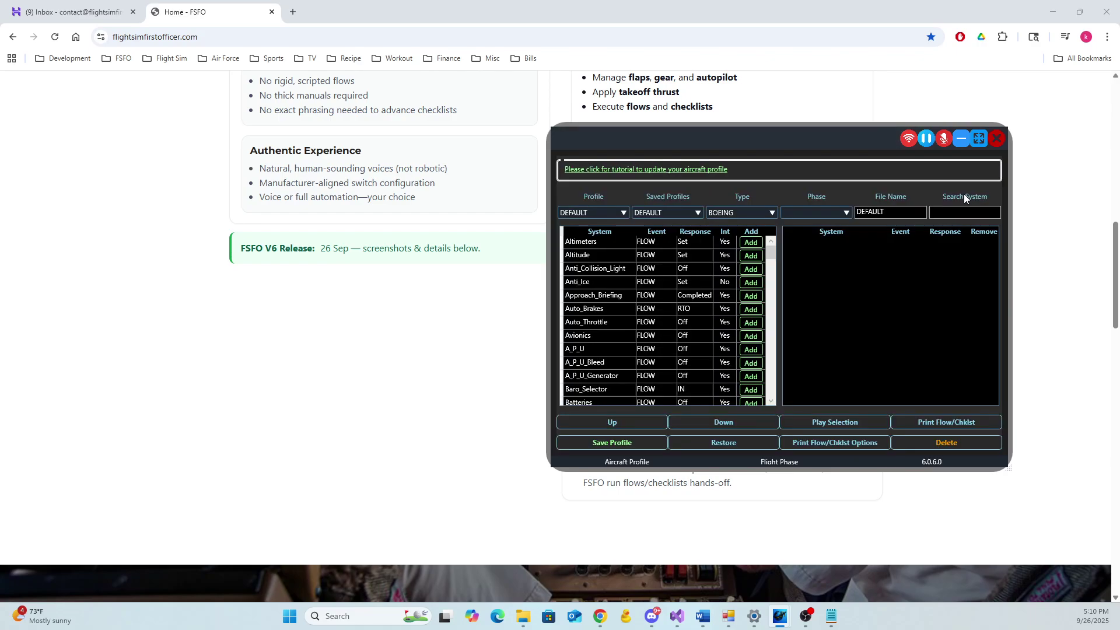
click(978, 139)
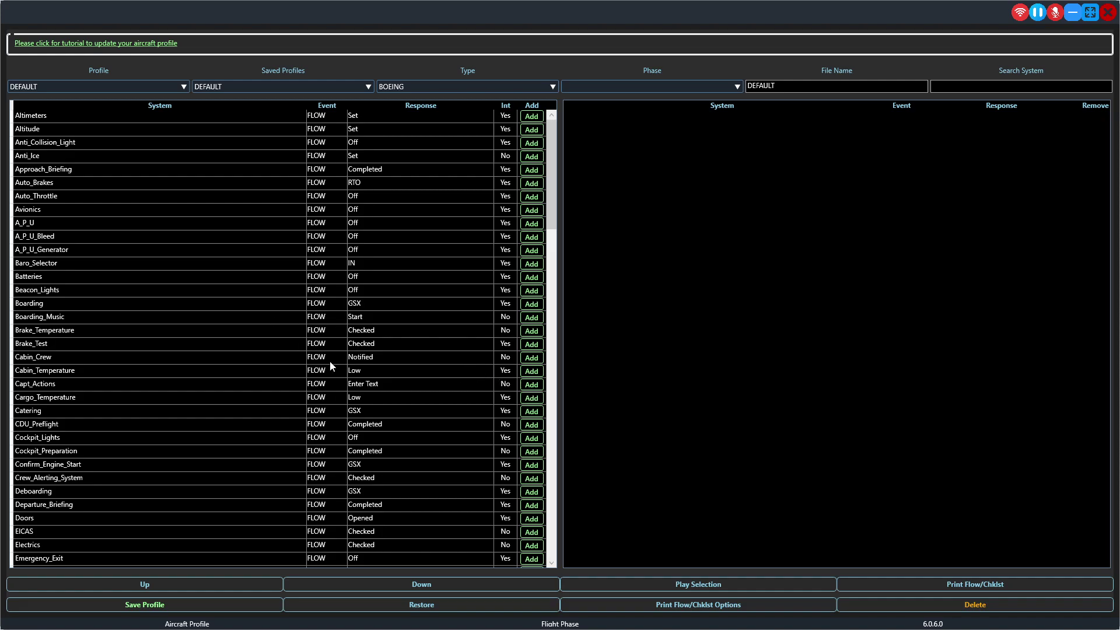
click(184, 87)
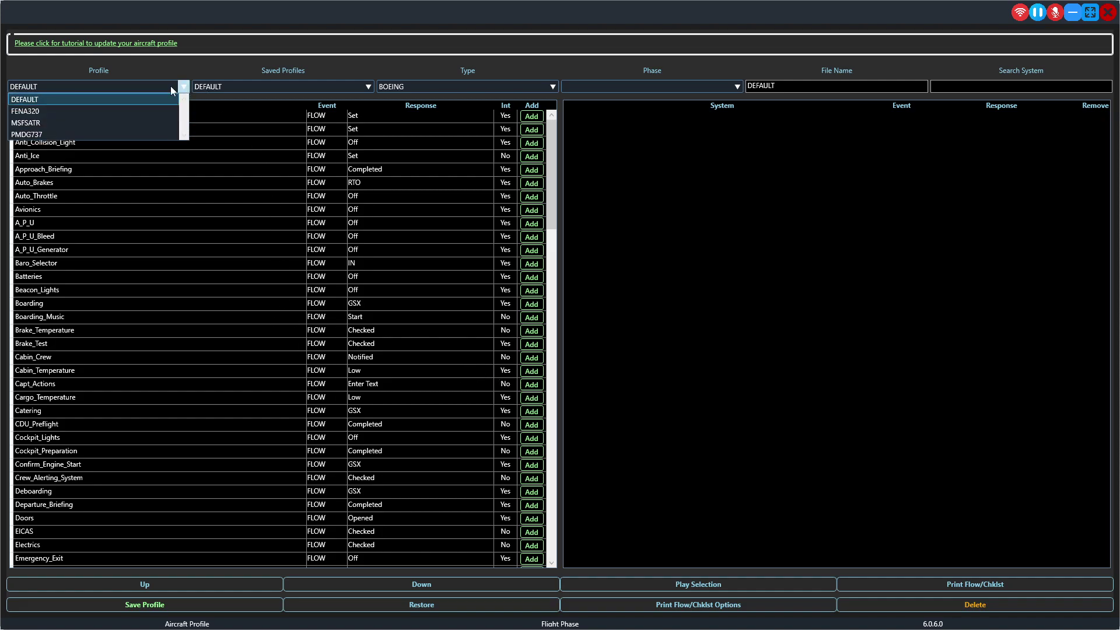
click(135, 110)
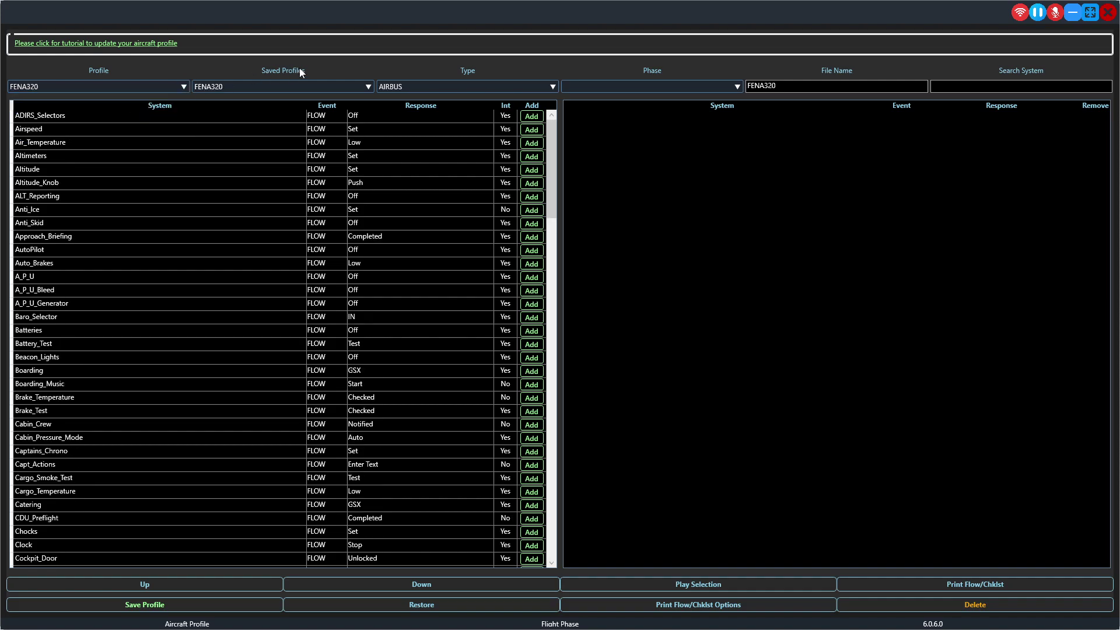
Select FENA320_Delta in the Saved Profiles dropdown
click(369, 86)
click(369, 86)
click(368, 87)
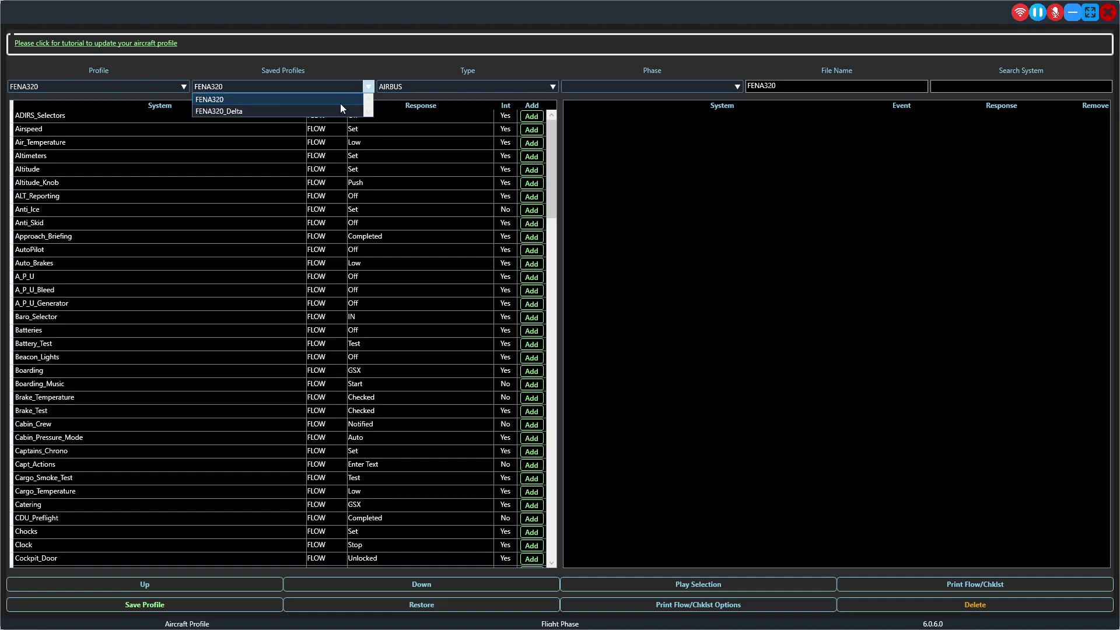
click(335, 102)
click(360, 90)
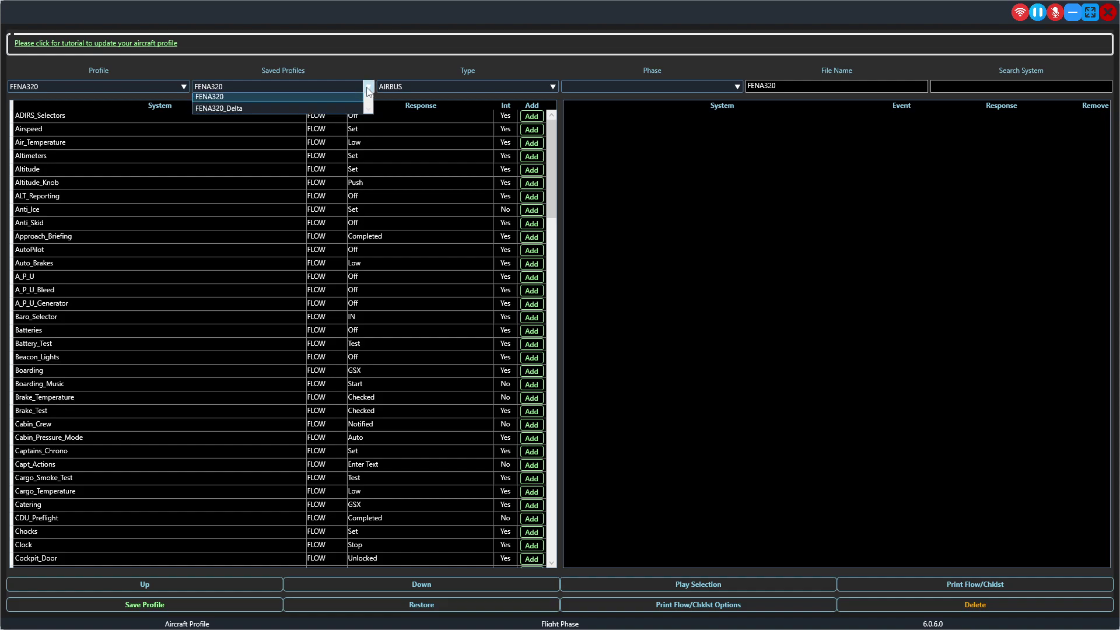
click(340, 109)
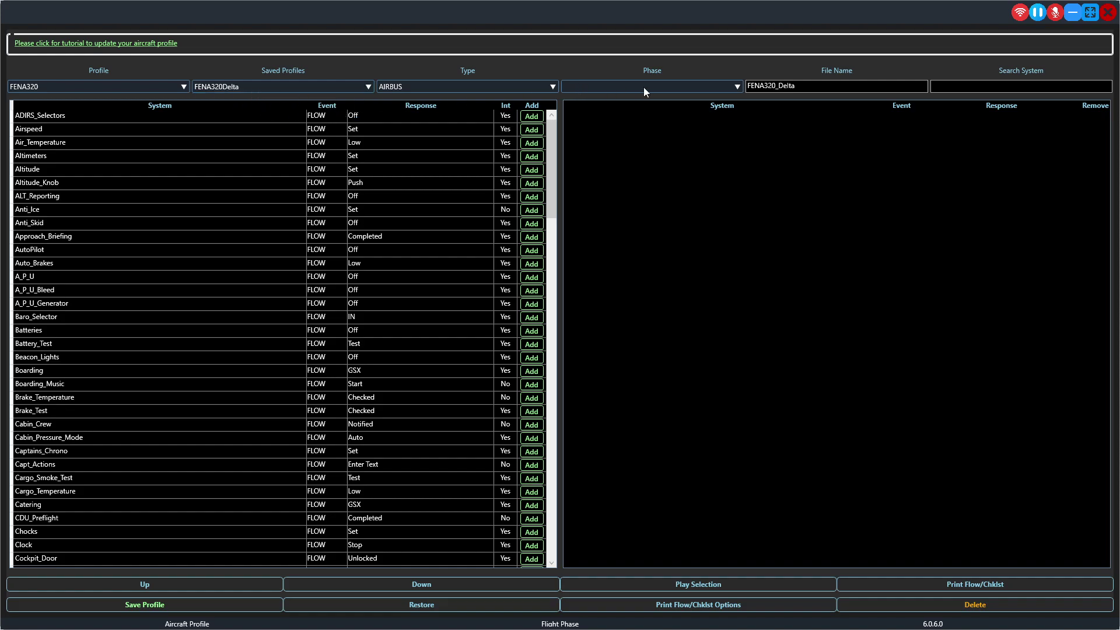
click(733, 86)
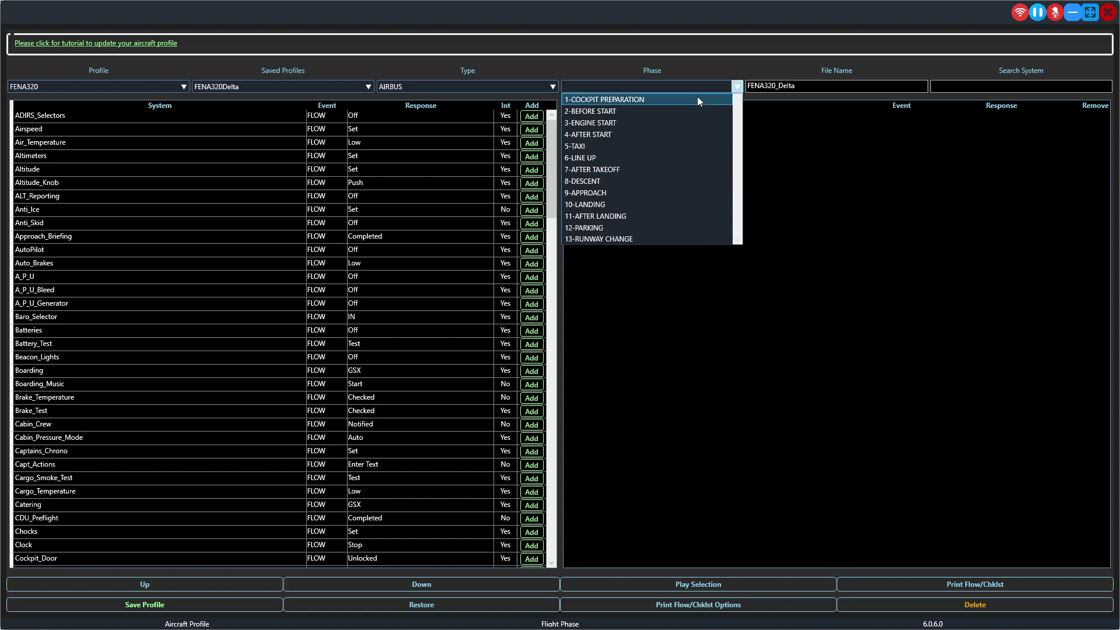
Show the 1-COCKPIT PREPARATION phase and check the ADIRS_Selectors event type, leaving it FLOW
click(696, 96)
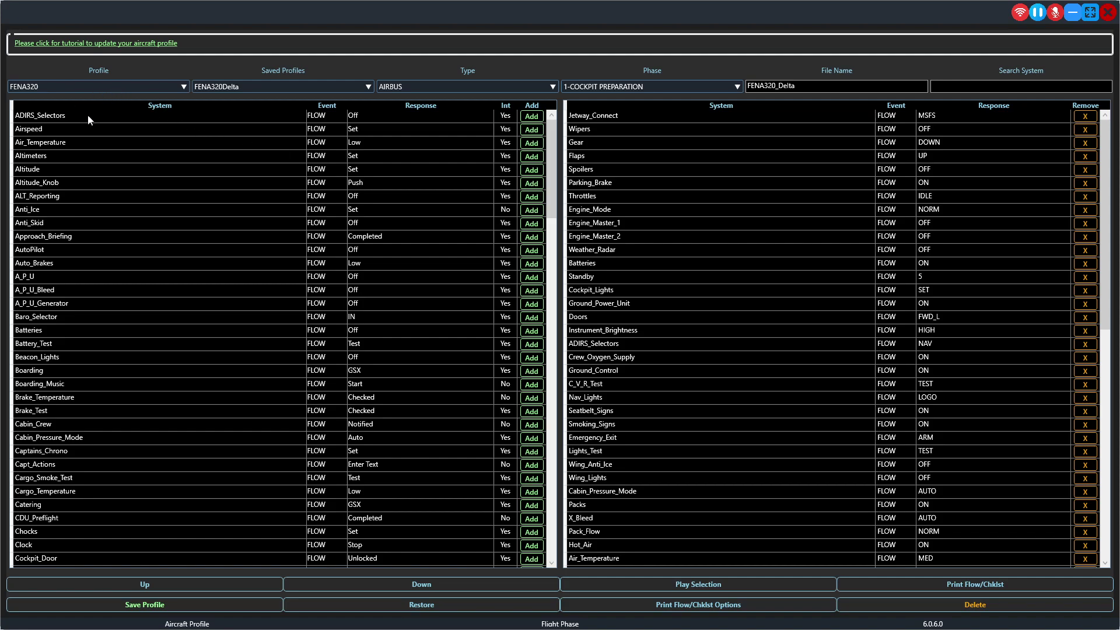
click(335, 117)
click(335, 117)
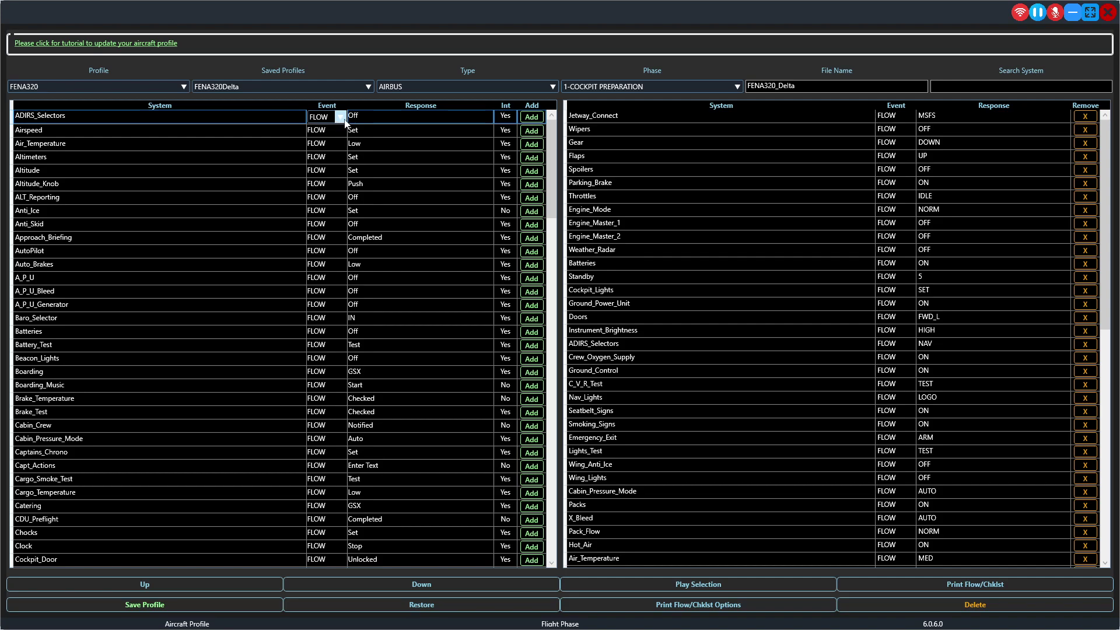
click(341, 117)
click(345, 119)
scroll(933, 306, down, 3)
scroll(766, 245, down, 9)
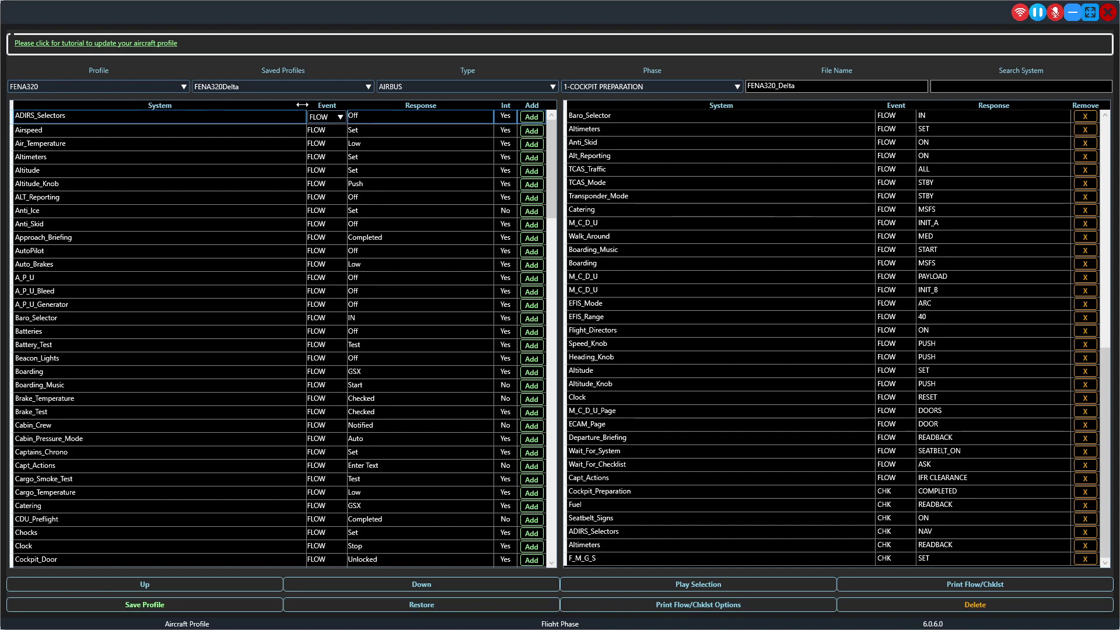
click(341, 117)
click(468, 117)
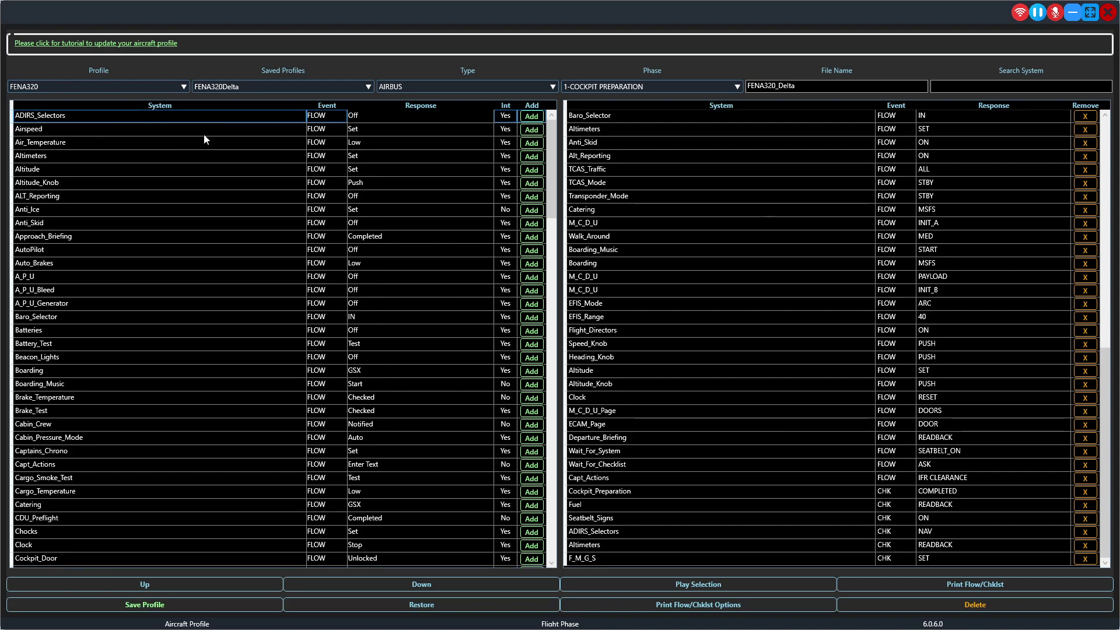
click(439, 117)
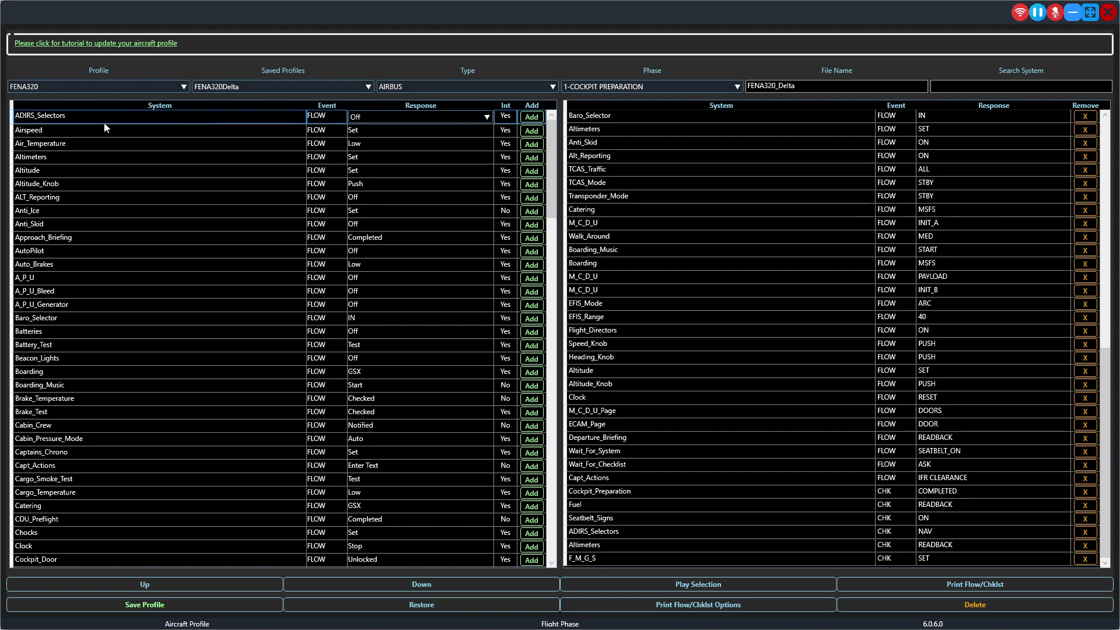
click(488, 117)
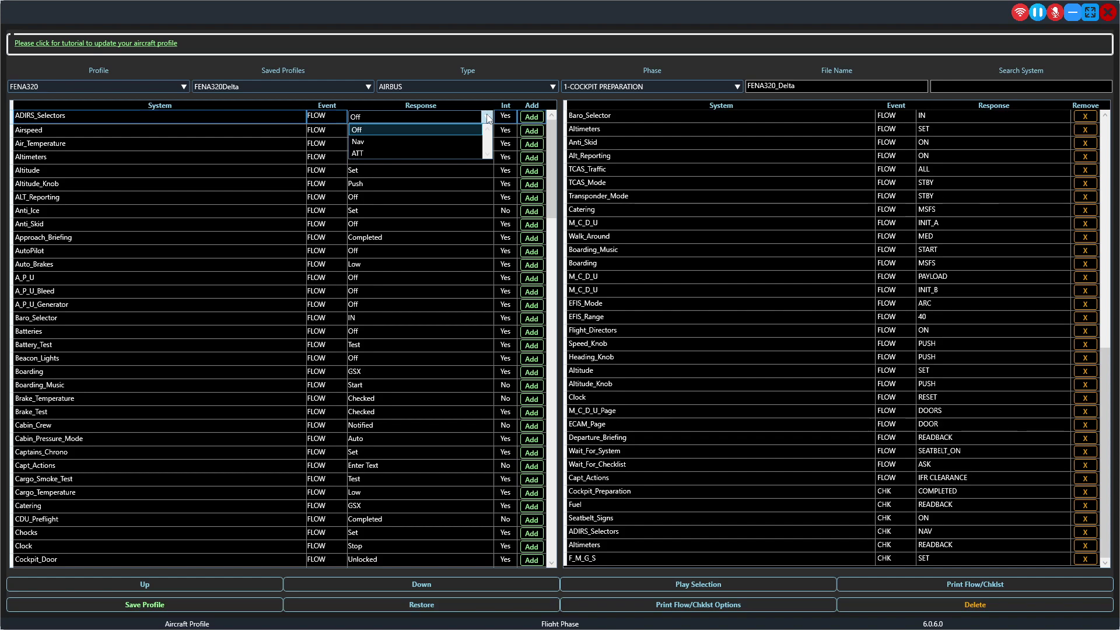
click(487, 117)
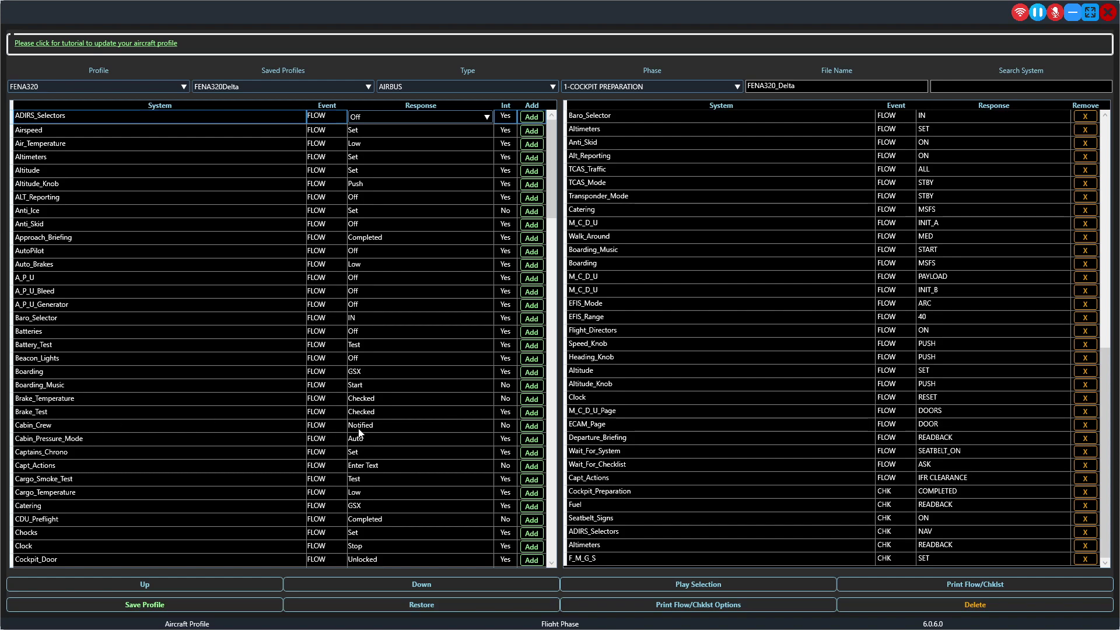
click(341, 426)
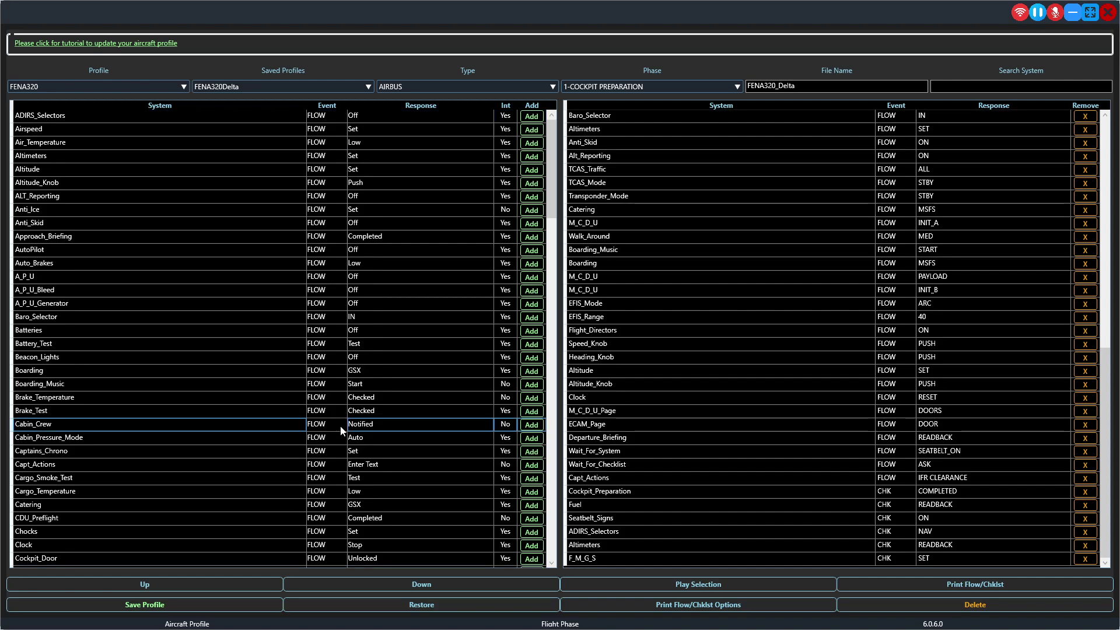
click(341, 425)
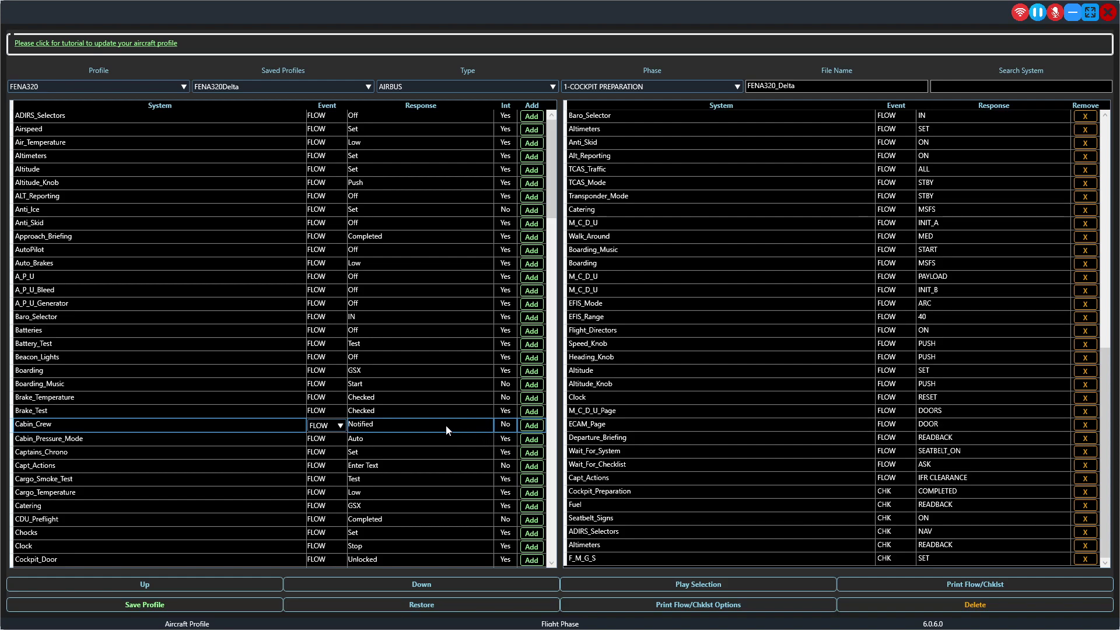
click(180, 424)
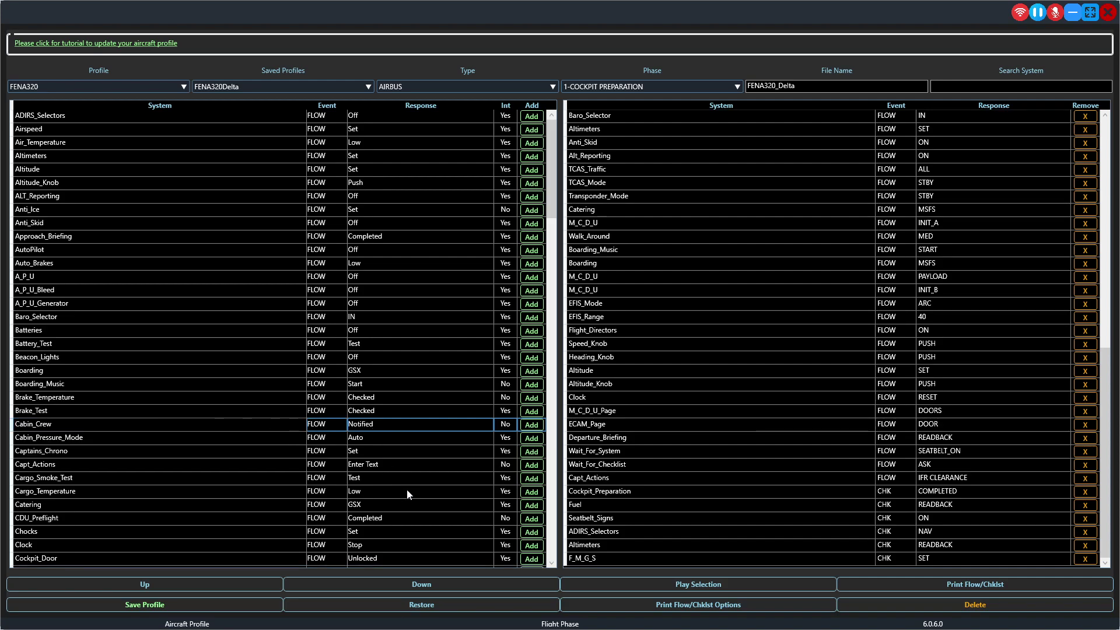
click(630, 579)
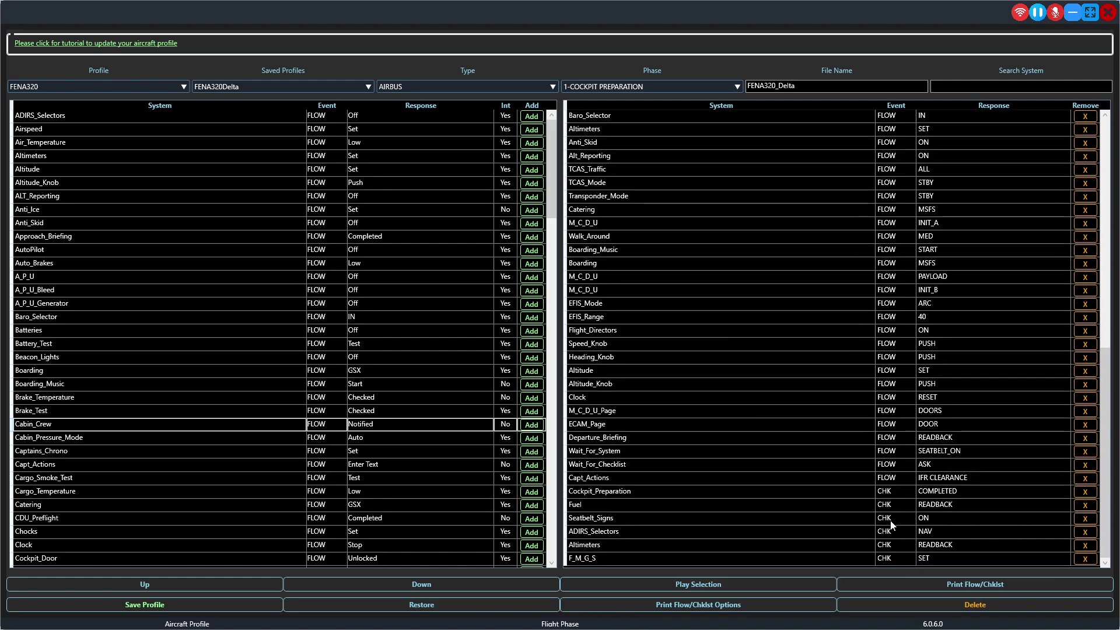
Add Auto_Brakes with response Max to the flow, inserted before M_C_D_U PAYLOAD
scroll(953, 412, up, 3)
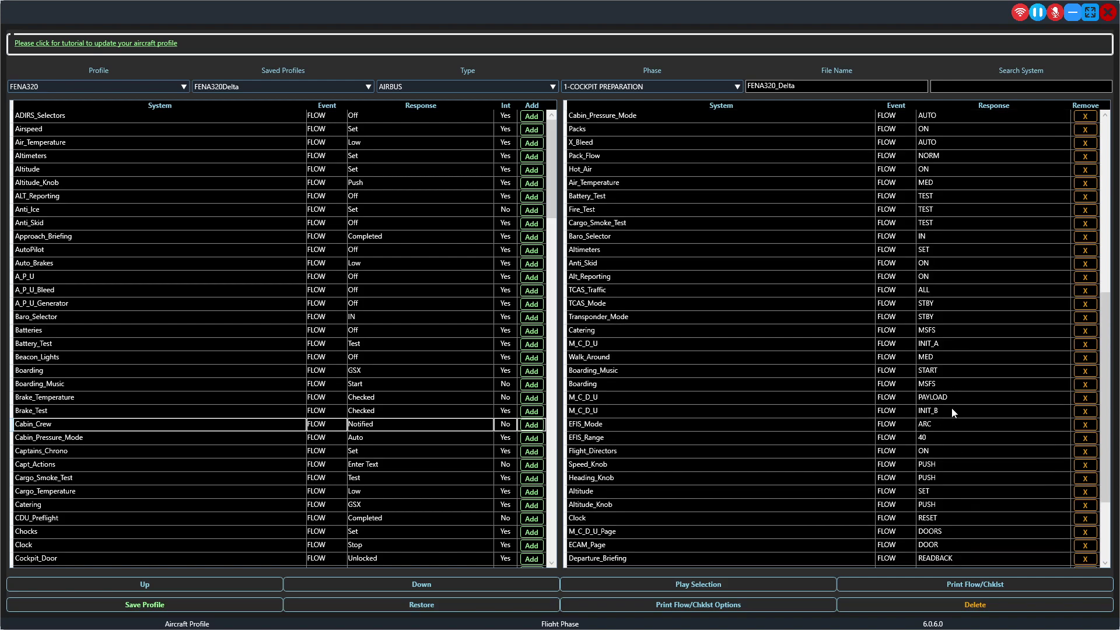
scroll(952, 412, down, 1)
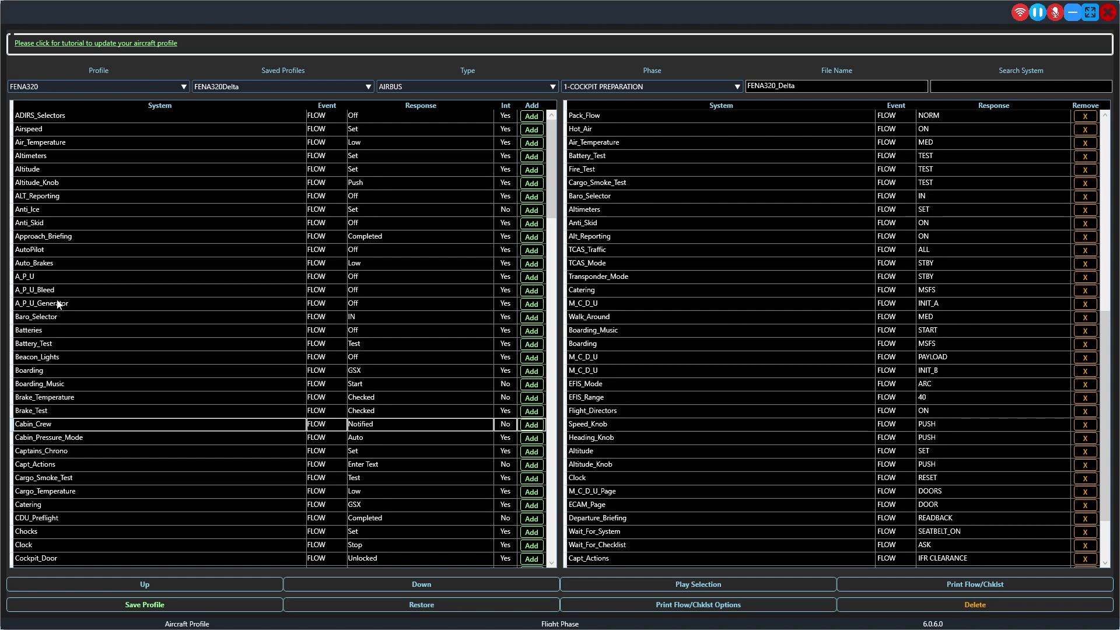
click(50, 265)
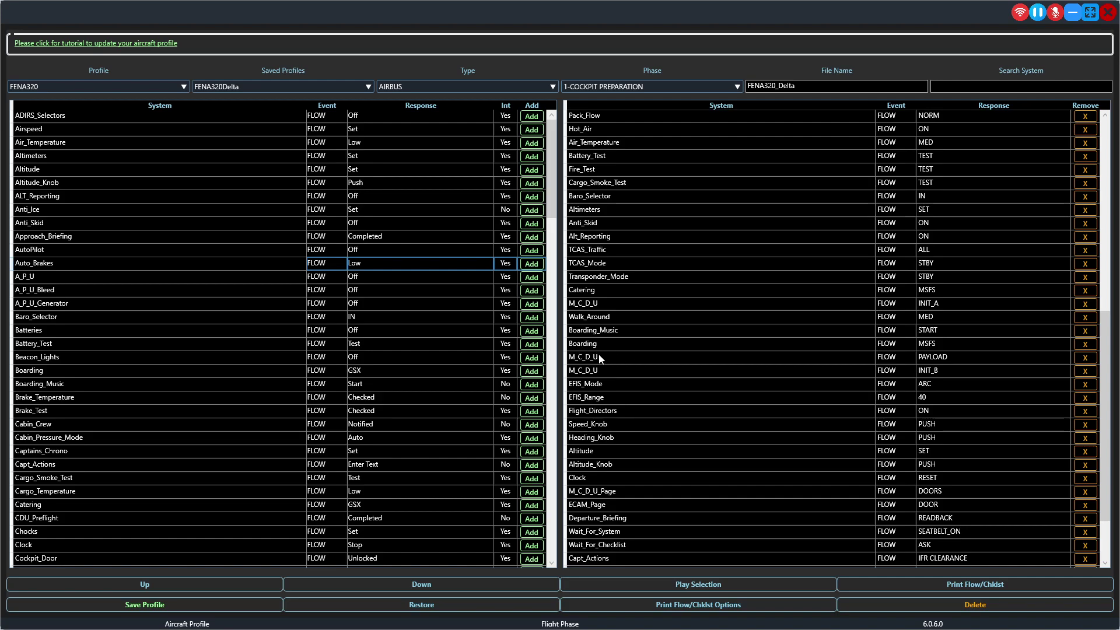
click(464, 263)
click(484, 266)
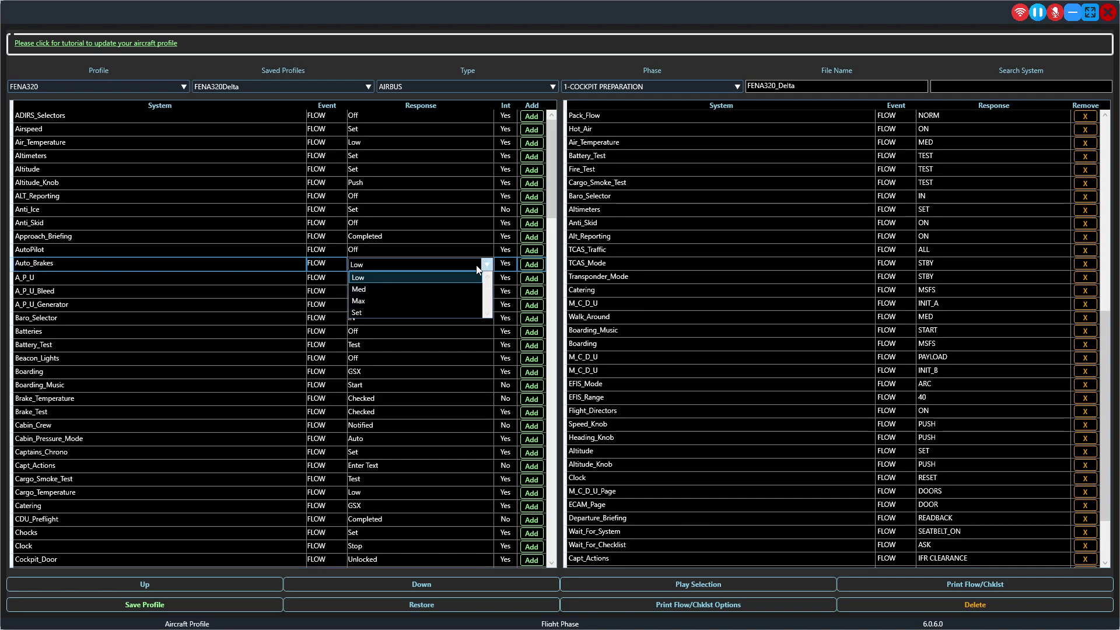
click(463, 306)
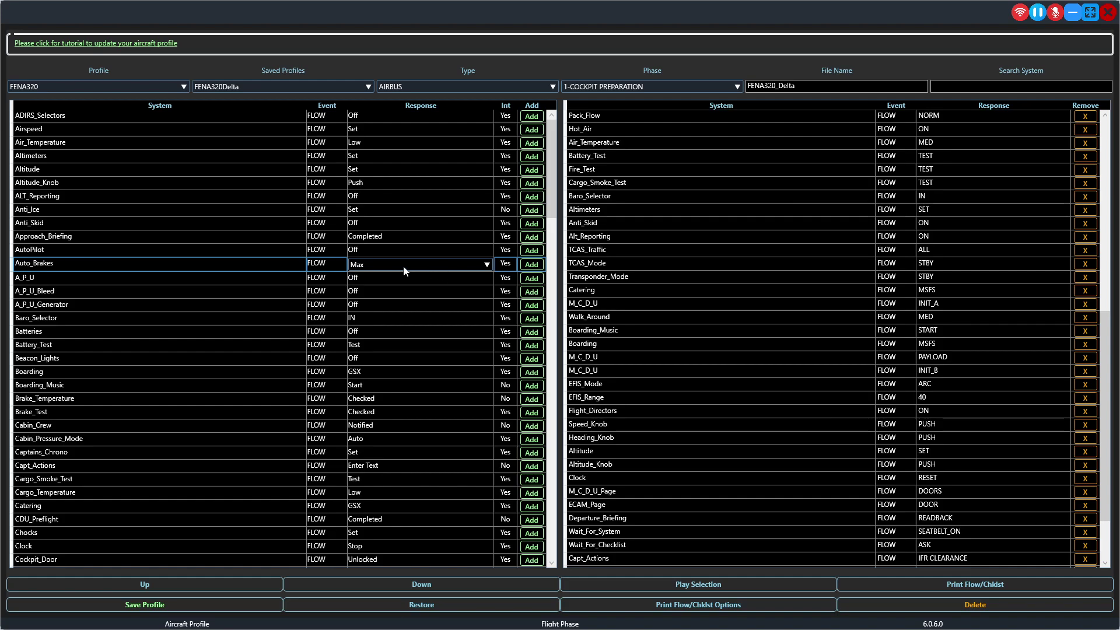
click(589, 358)
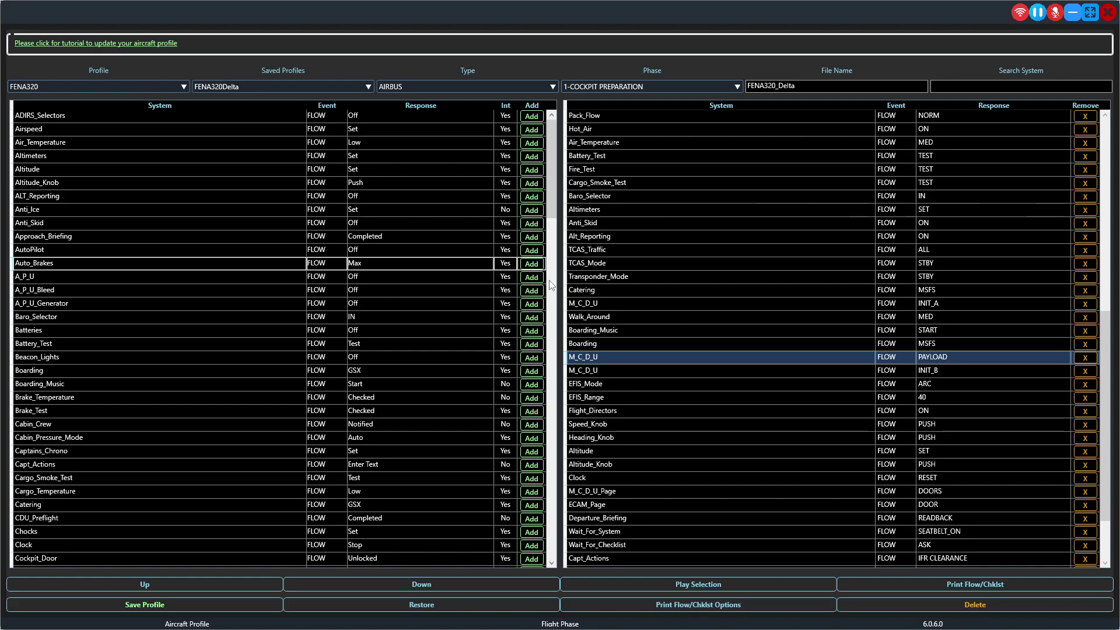
click(534, 264)
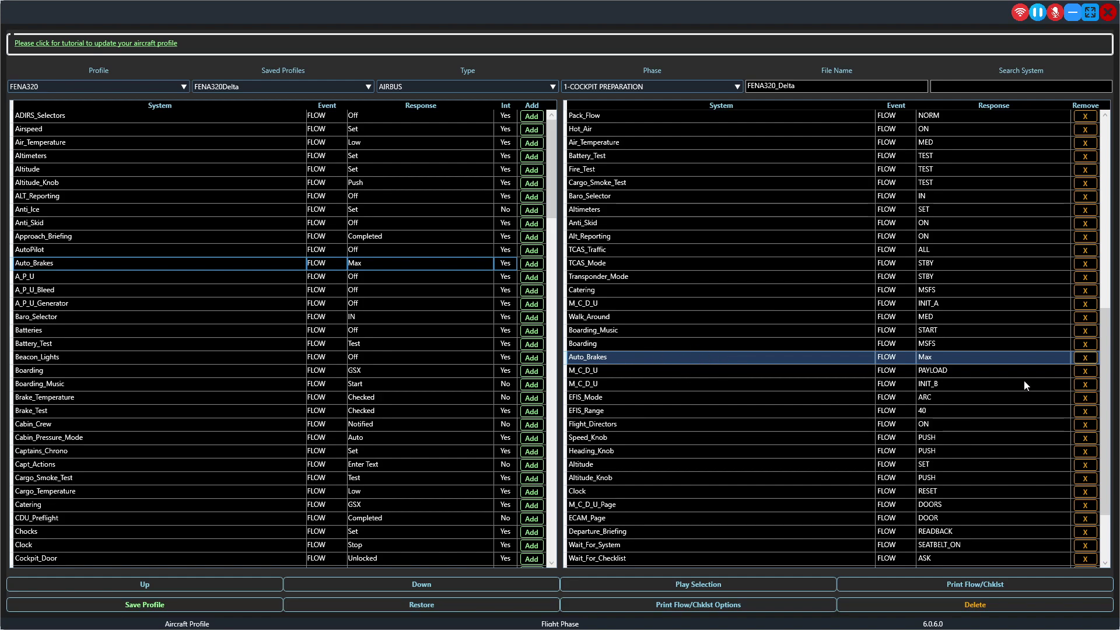
Remove the Auto_Brakes step, then view the 3-ENGINE START and 8-DESCENT phases
click(1085, 358)
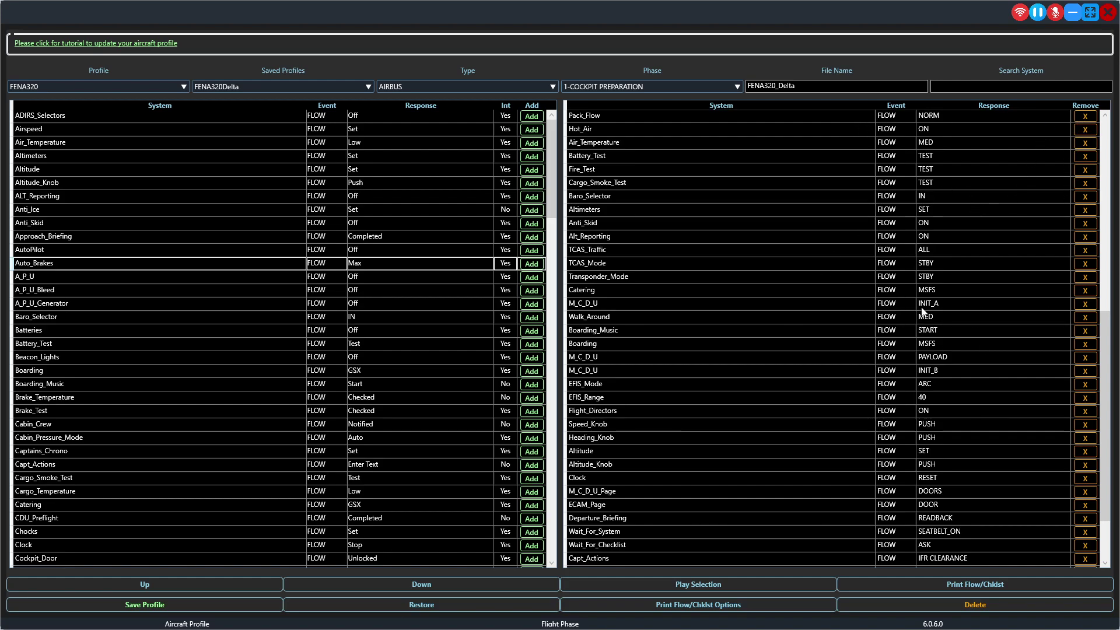
scroll(921, 312, down, 1)
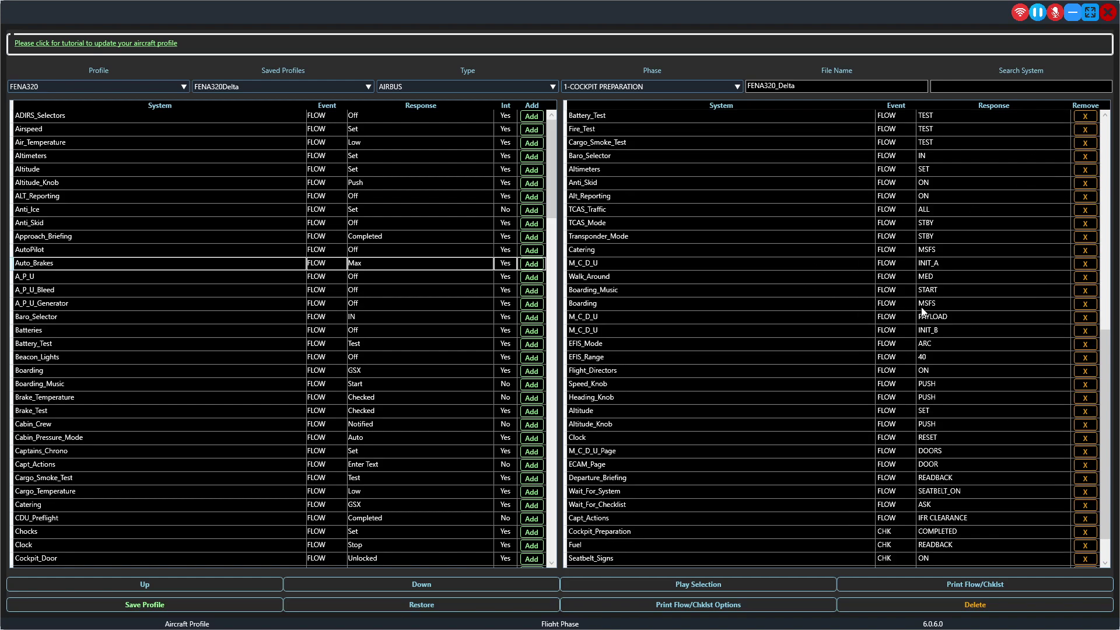
click(736, 87)
click(688, 123)
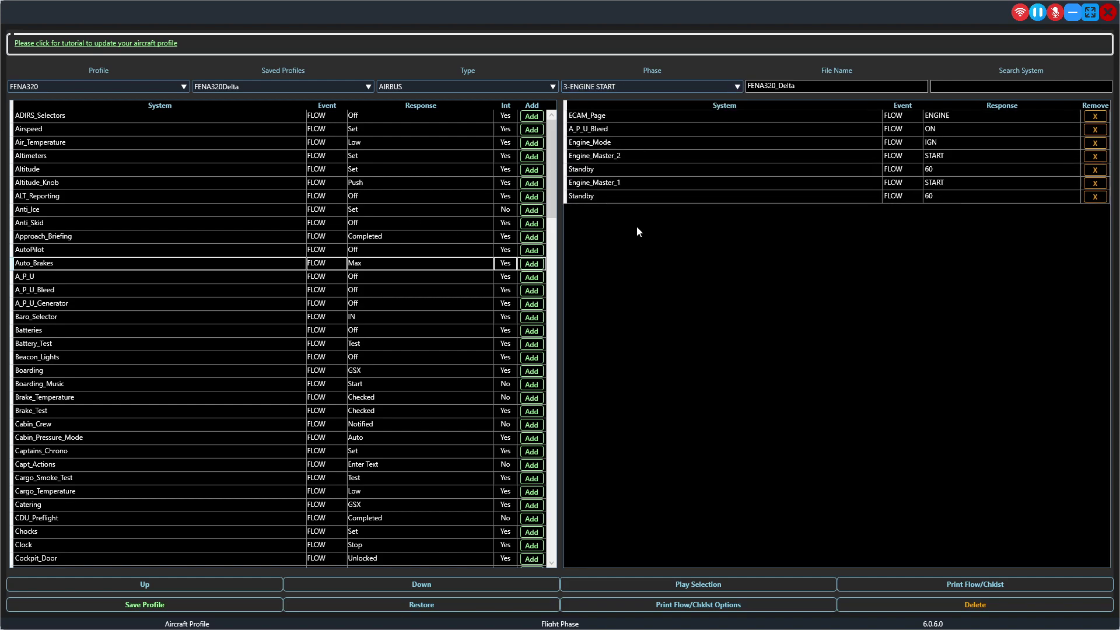
click(736, 87)
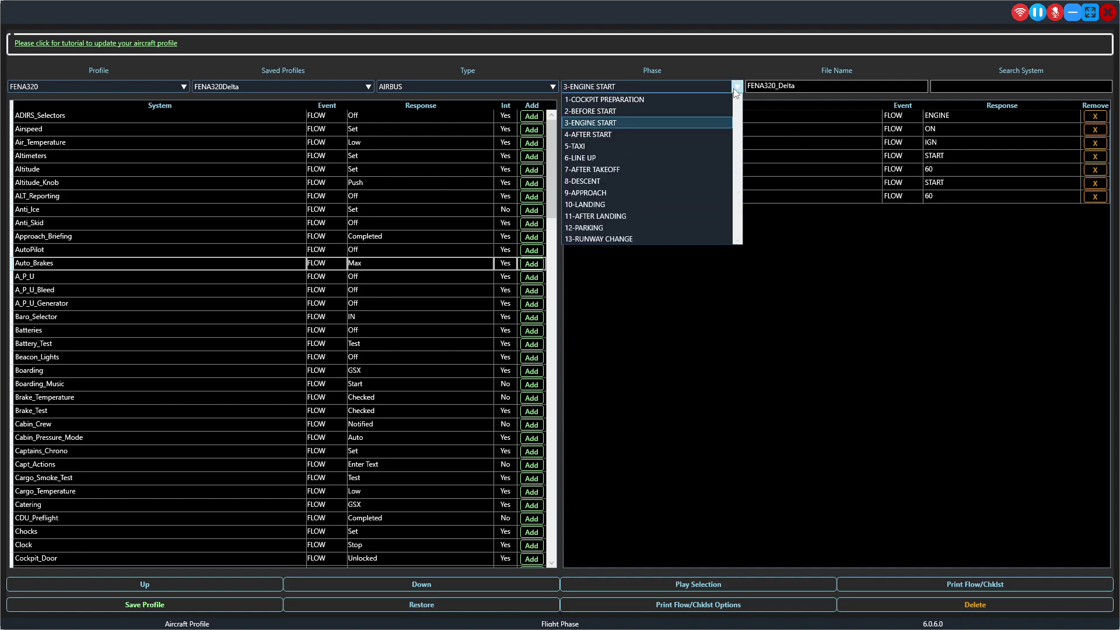
click(665, 181)
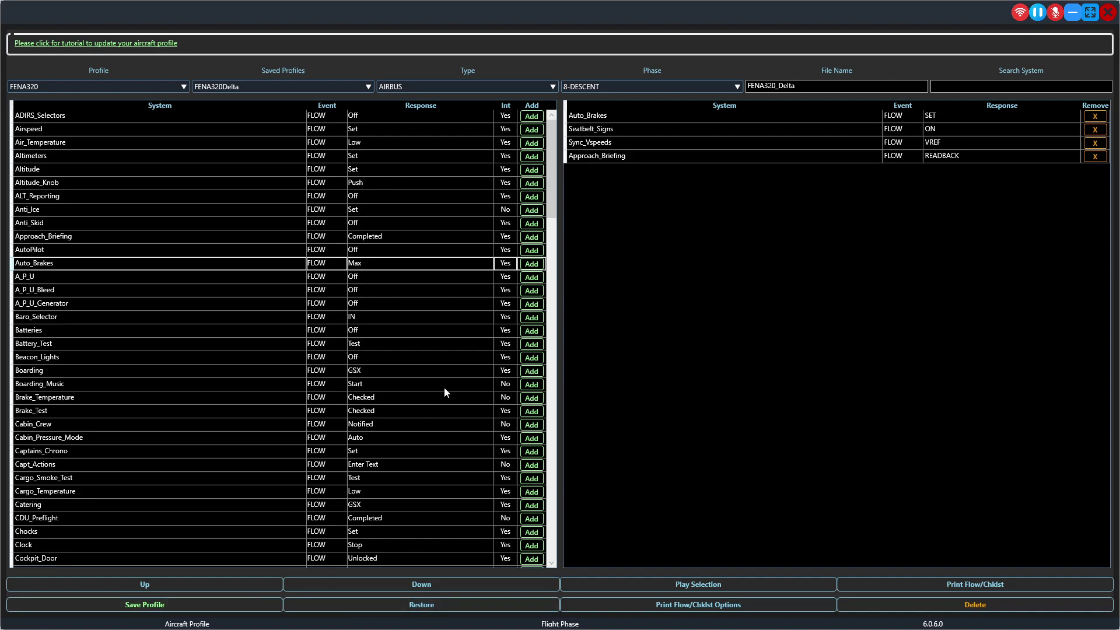
Return to the 1-COCKPIT PREPARATION phase and scroll through its items
click(736, 87)
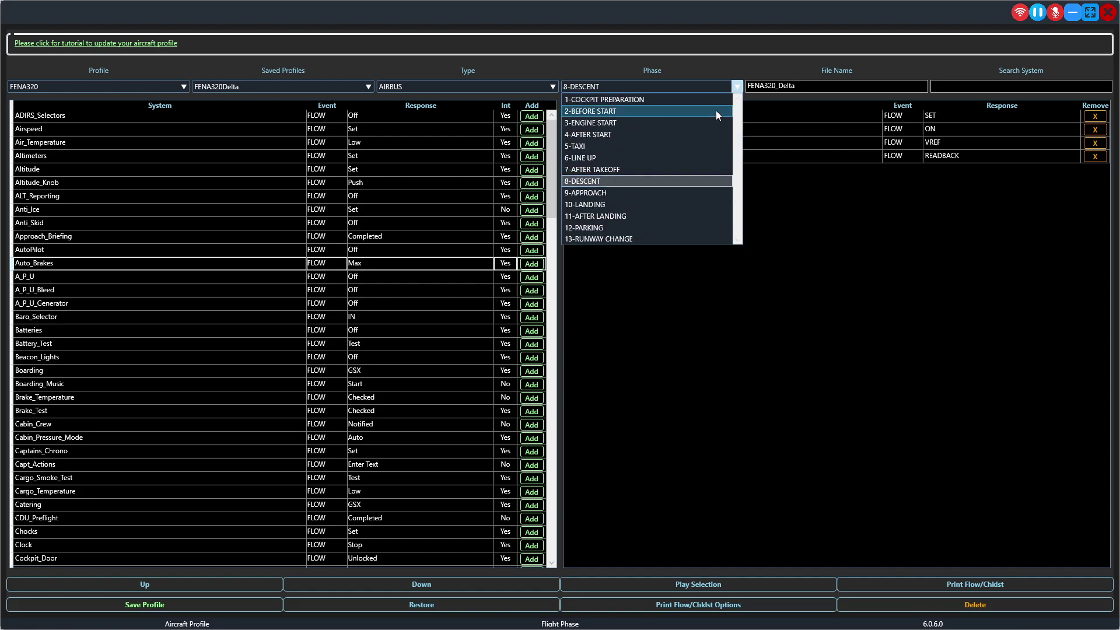
click(700, 103)
scroll(875, 280, down, 5)
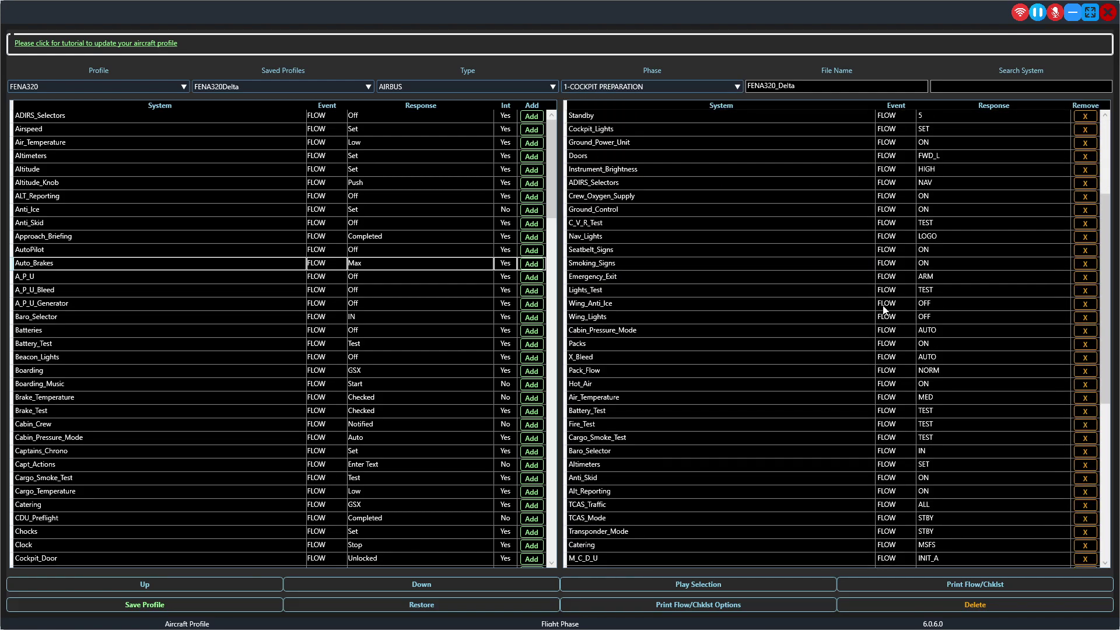
scroll(889, 440, down, 2)
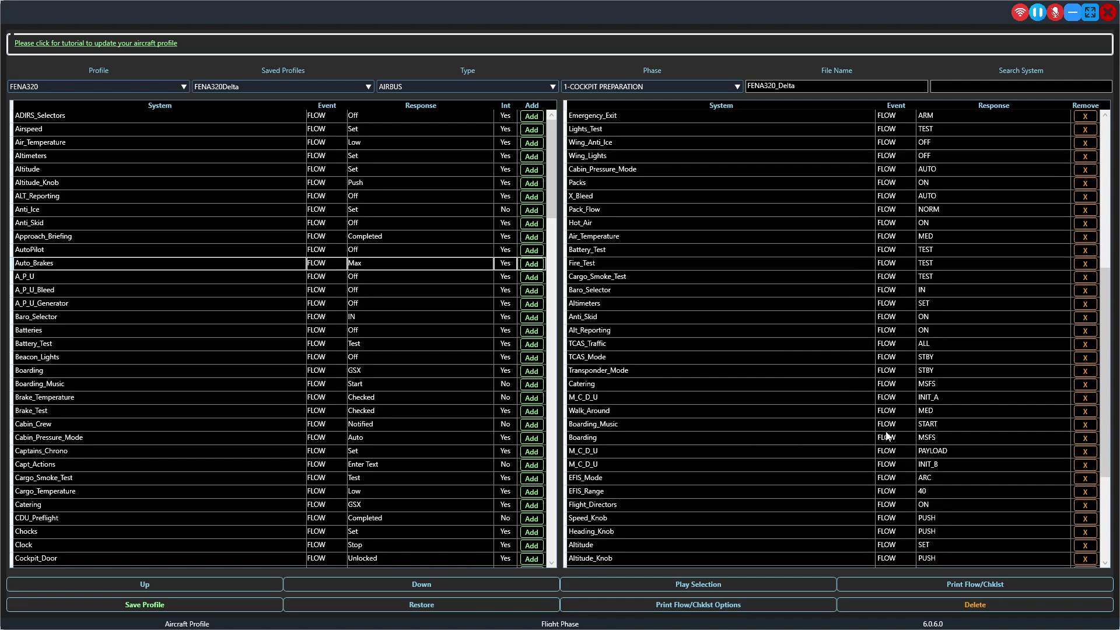
Save the FENA320_Delta profile, then restore the editor to a window on the left
click(272, 612)
click(1088, 14)
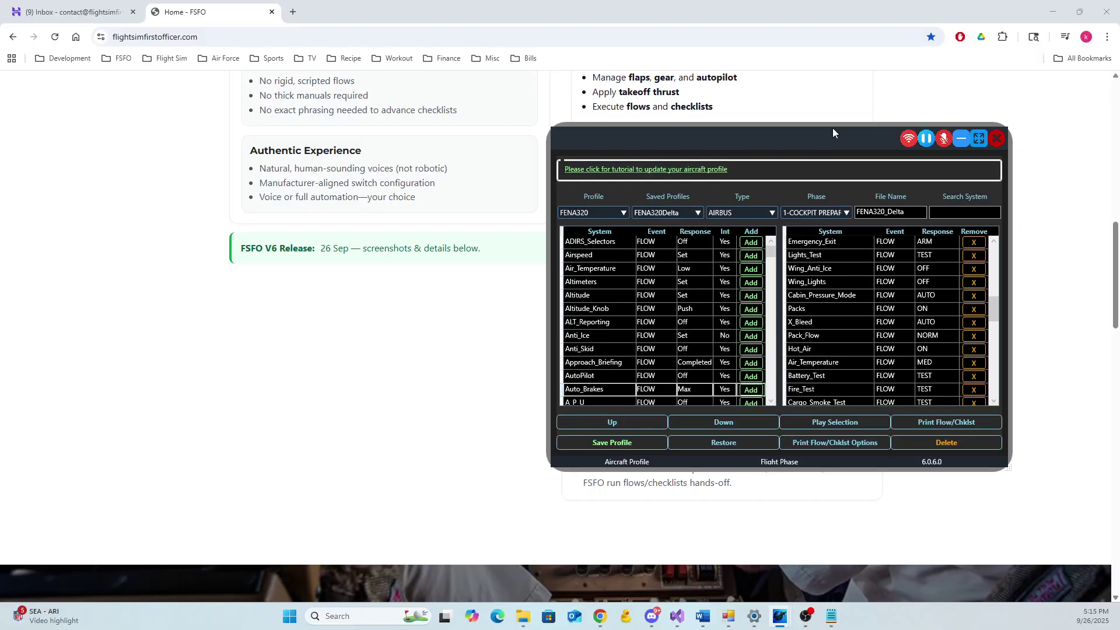
drag(831, 127, 316, 113)
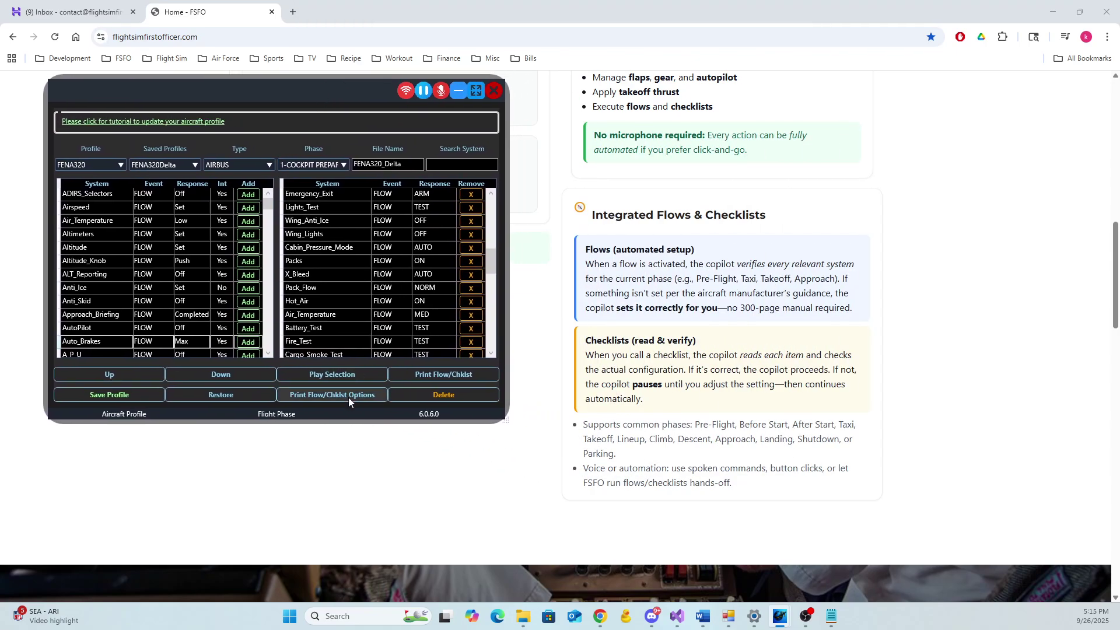
Open ChecklistExport.txt from Print Flow/Chklst Options and scroll through its STRUCTURE, PHASES and TYPES sections
click(348, 395)
scroll(676, 354, up, 20)
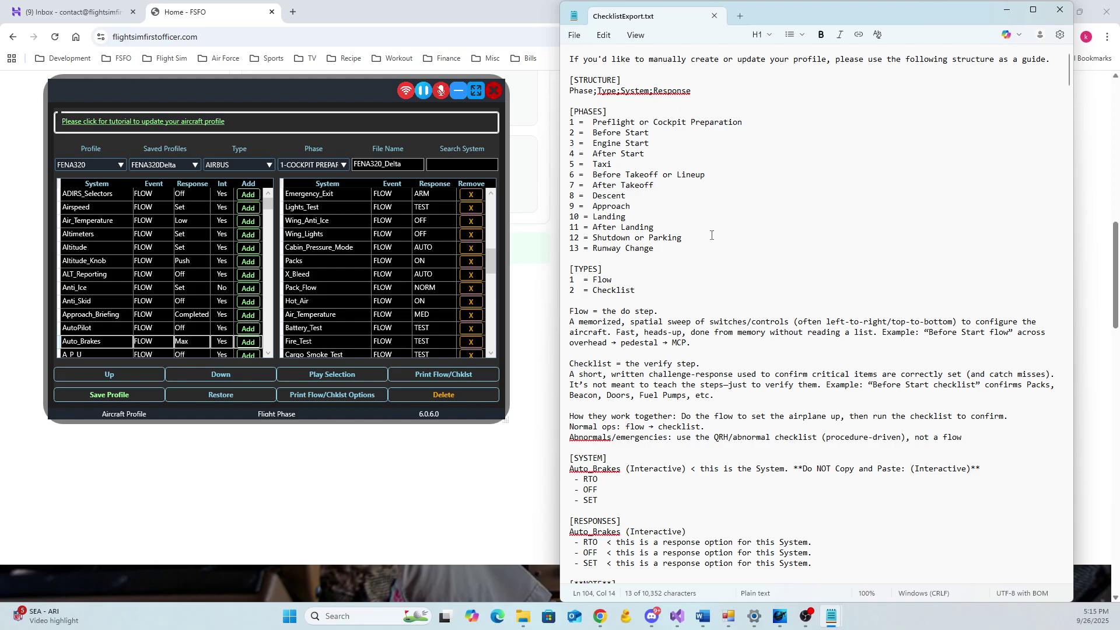
scroll(713, 235, down, 6)
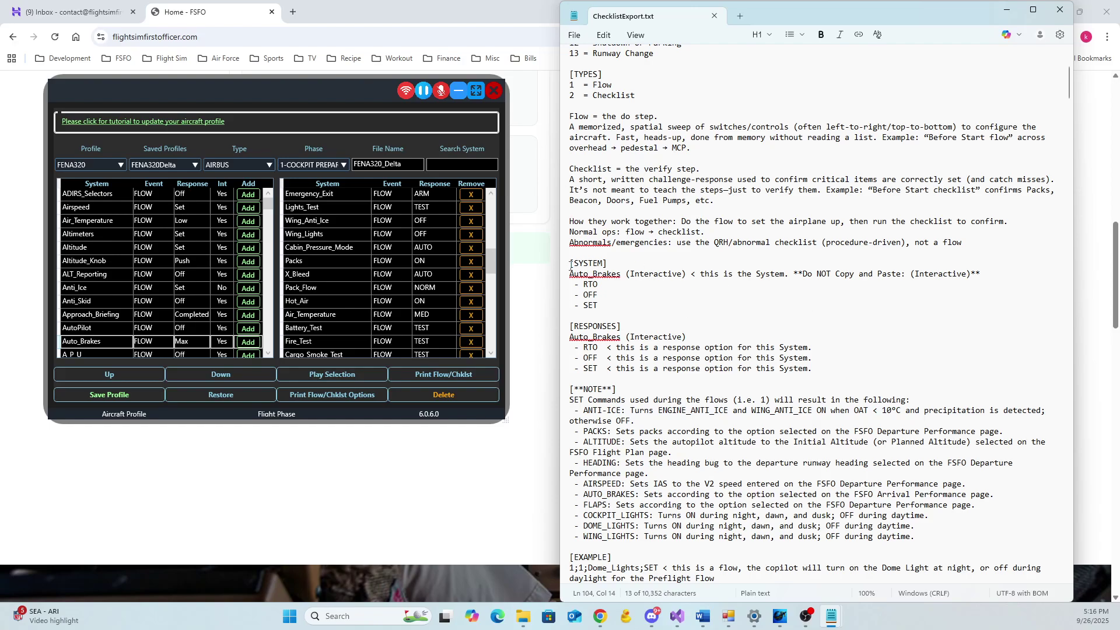
Leave the editor, go to Settings and open the FSFO_V6 user data folder
click(298, 102)
click(299, 103)
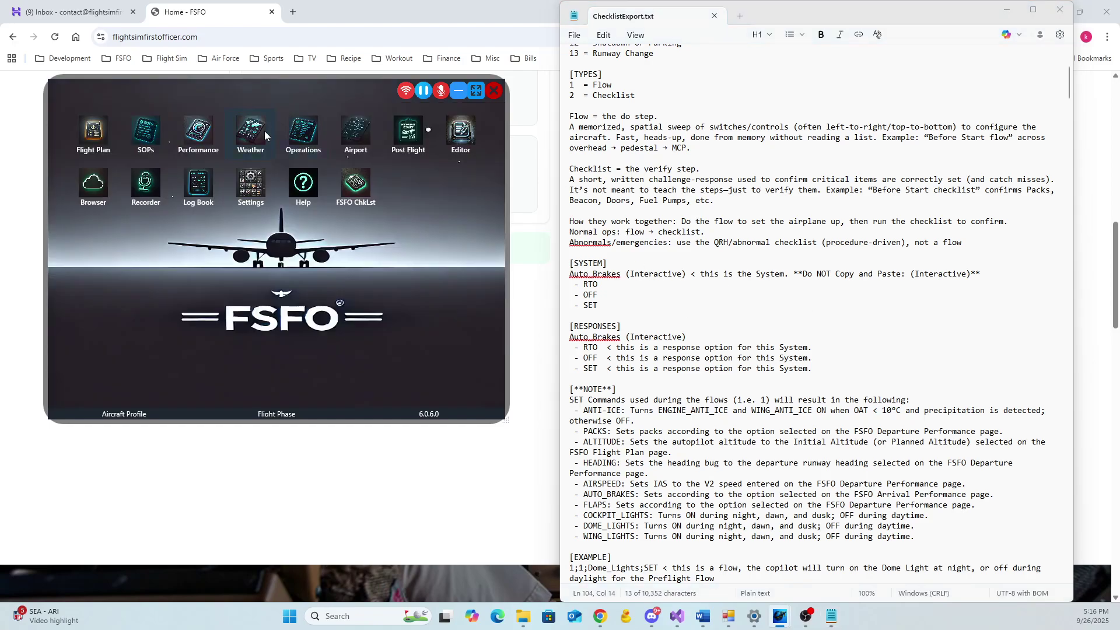
click(261, 174)
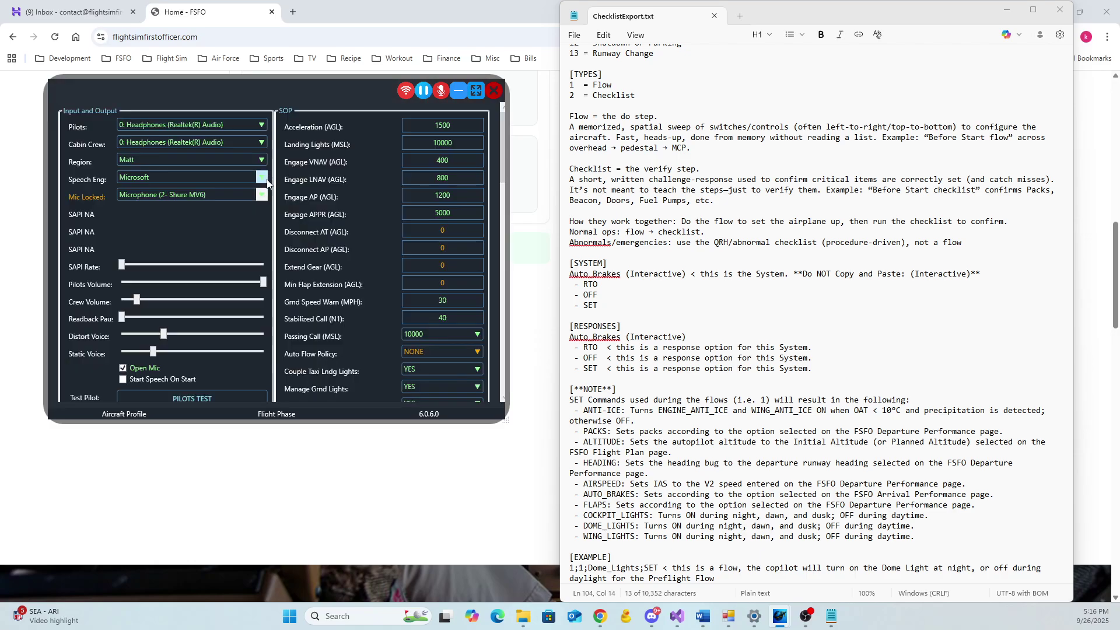
scroll(292, 247, down, 10)
scroll(291, 244, down, 10)
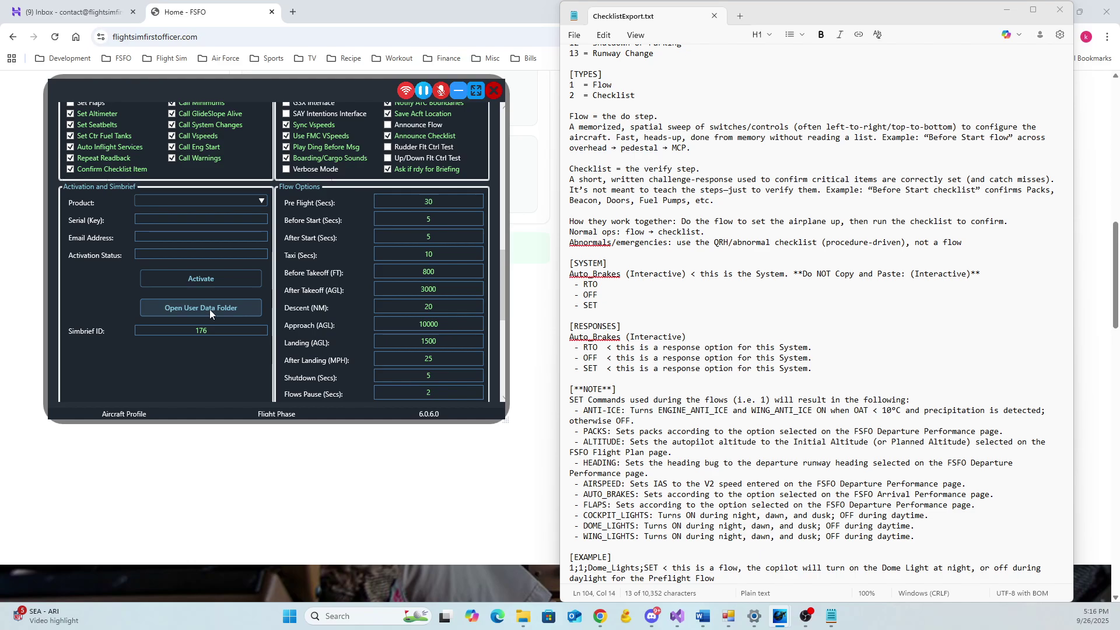
click(210, 308)
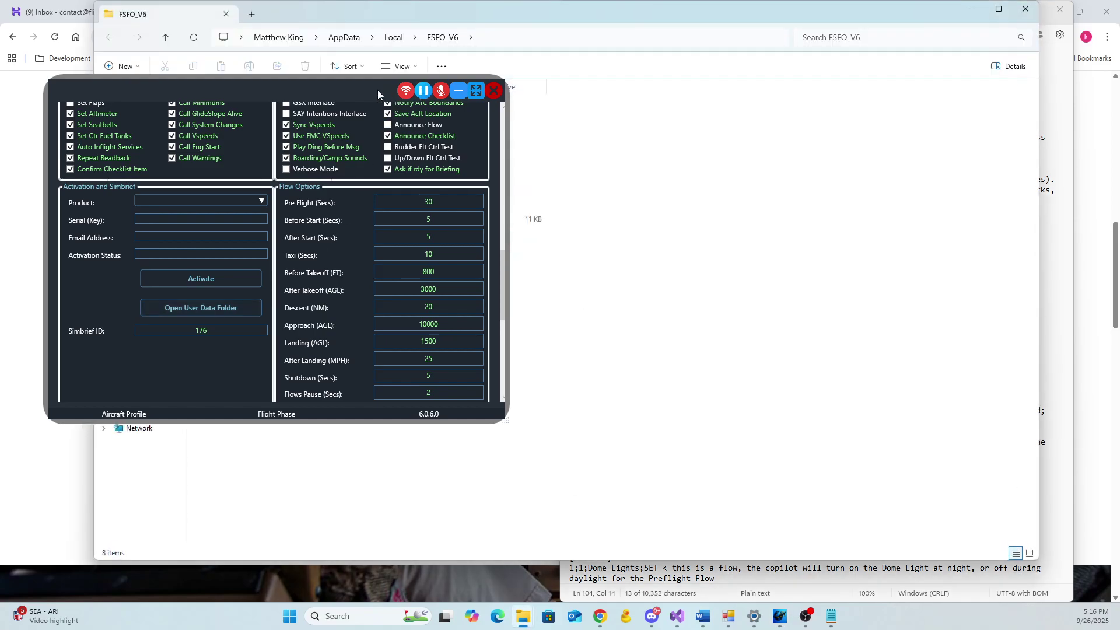
Place Explorer left and the guide right, then open the FlowsChk\FENA320 folder
click(458, 90)
drag(543, 25, 1, 284)
click(767, 125)
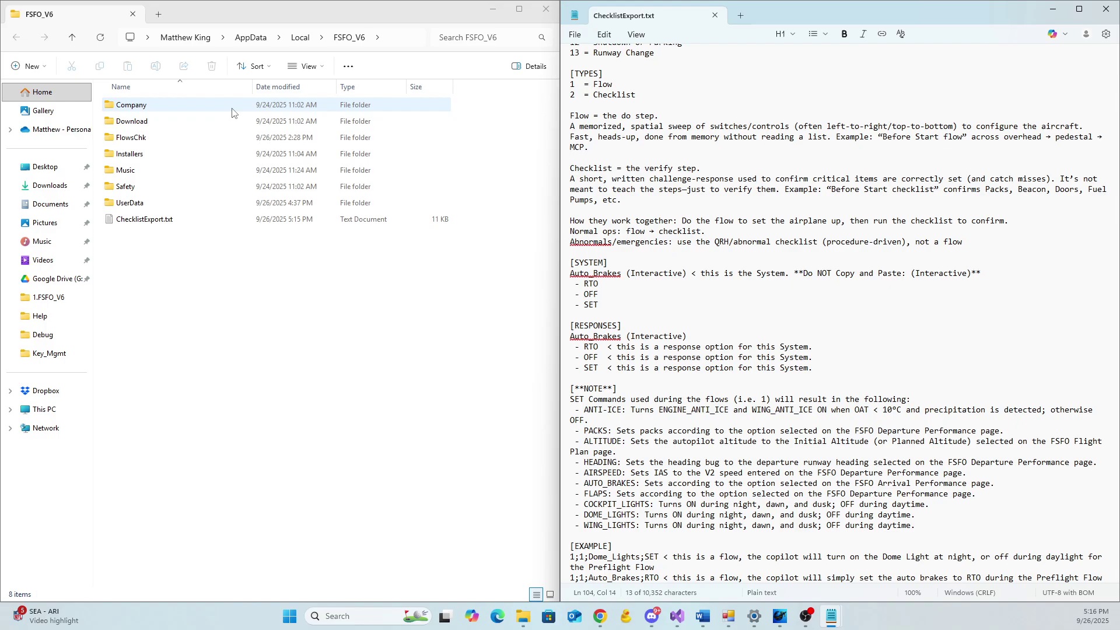
double_click(146, 140)
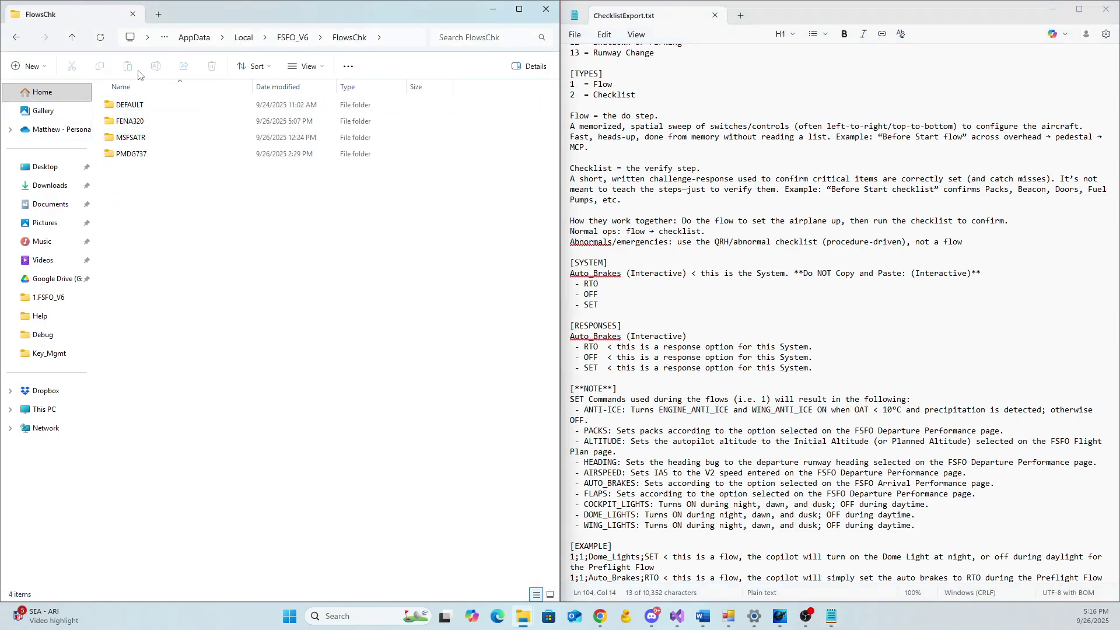
double_click(142, 125)
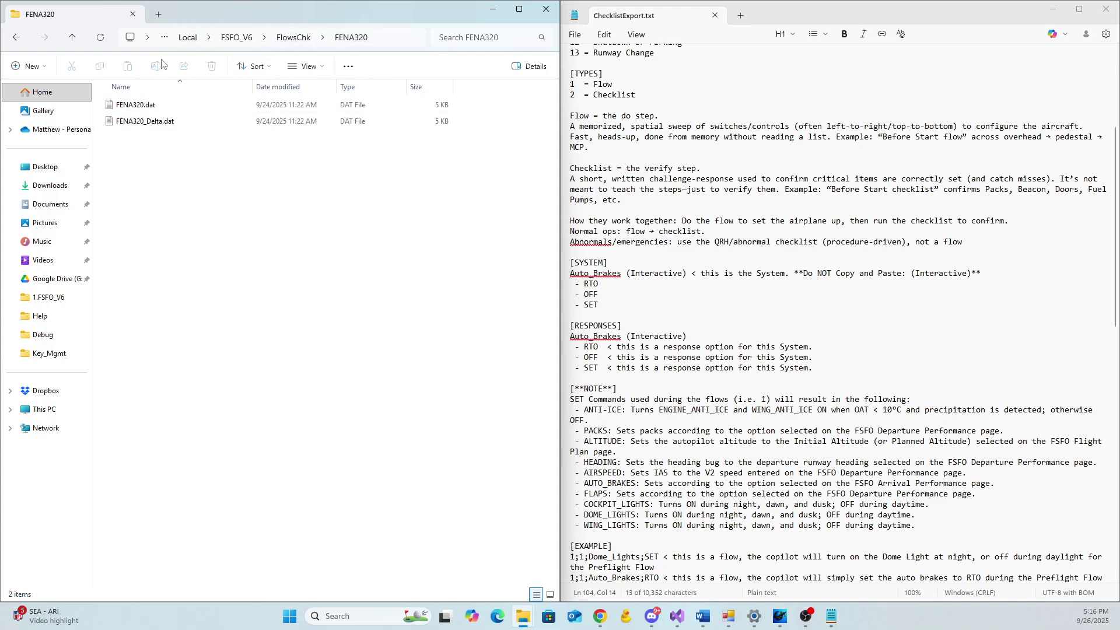
Open FENA320_Delta.dat in Notepad and scroll both files to the top
double_click(140, 120)
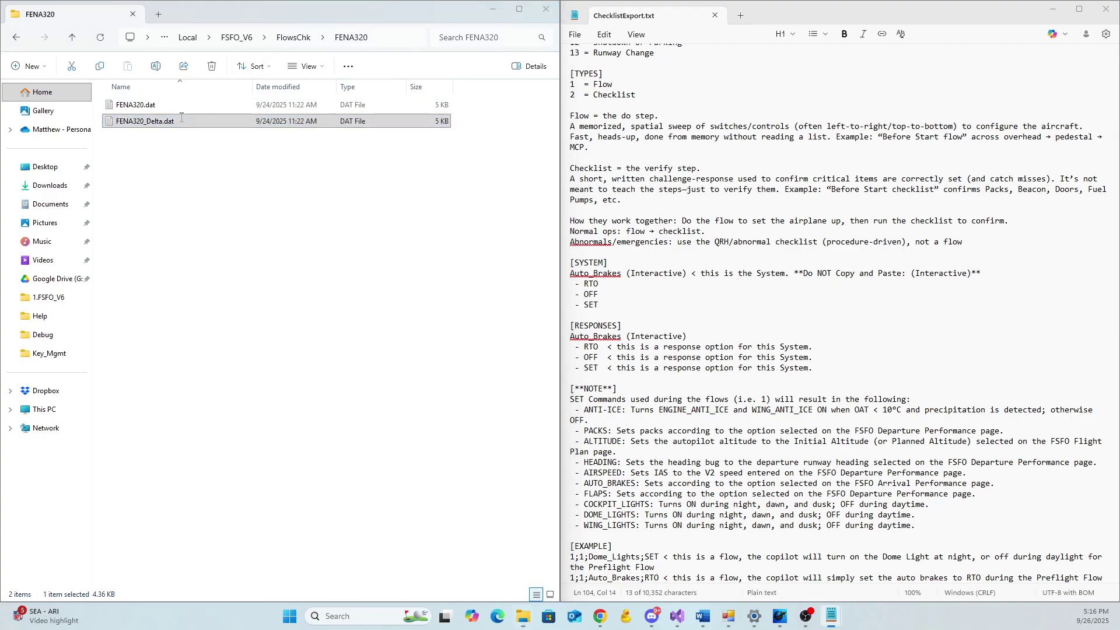
scroll(320, 62, up, 20)
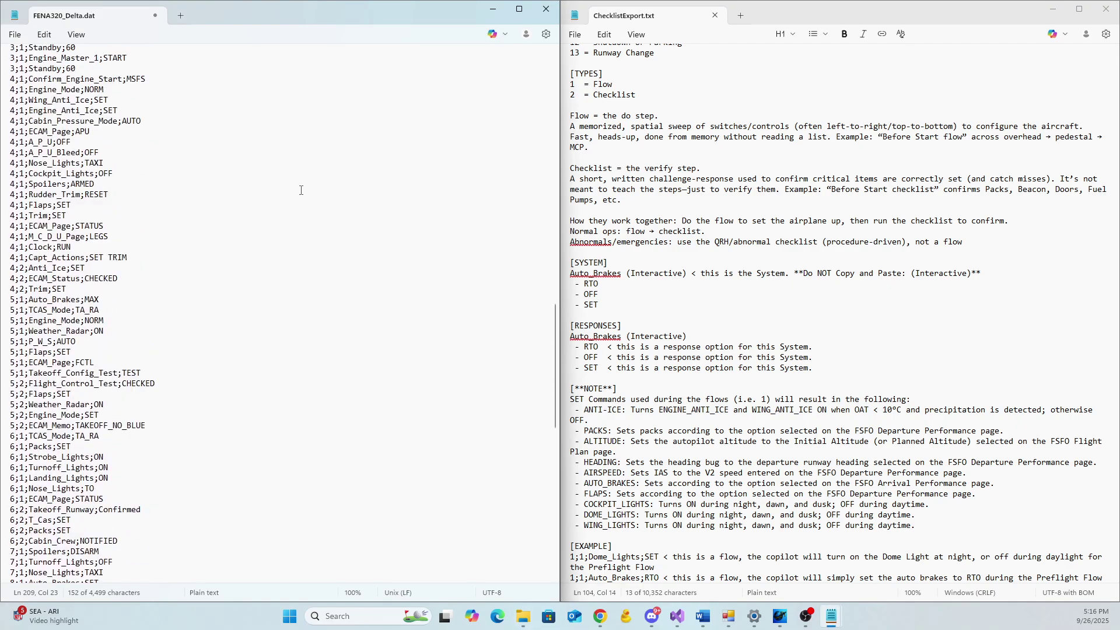
scroll(753, 306, up, 6)
scroll(516, 221, up, 20)
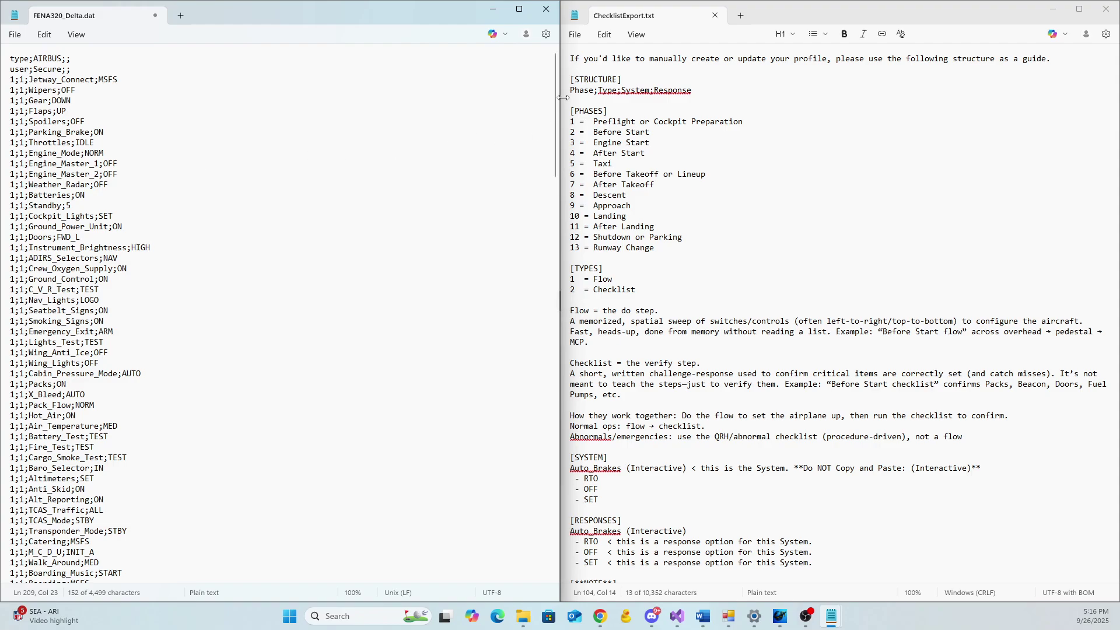
Match the Jetway_Connect entry's phase field against the guide's STRUCTURE and PHASES sections
double_click(595, 80)
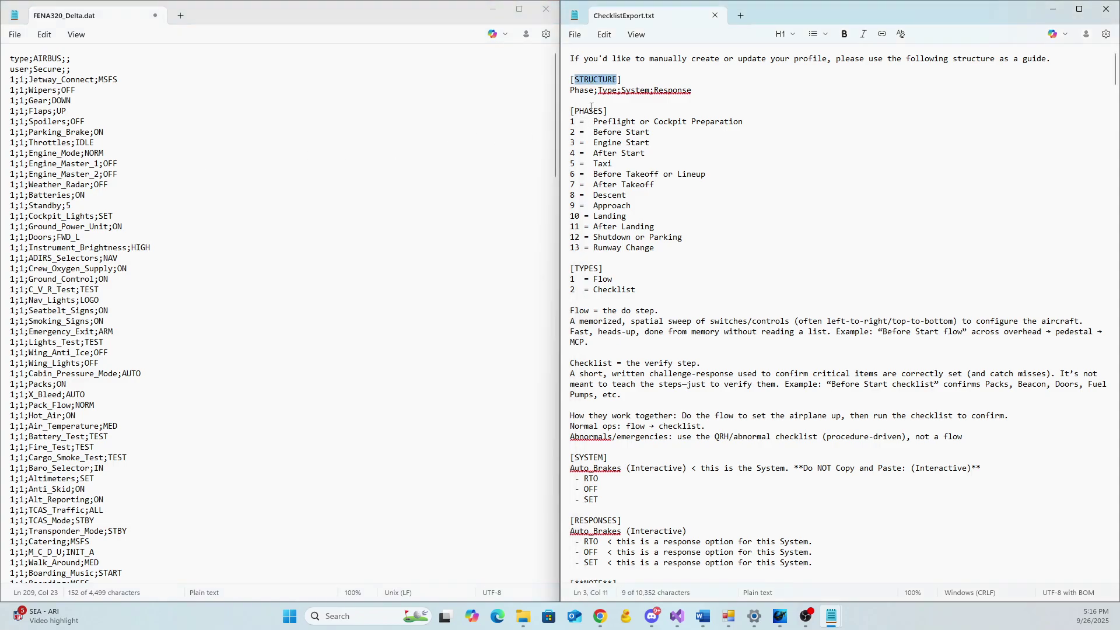
click(592, 91)
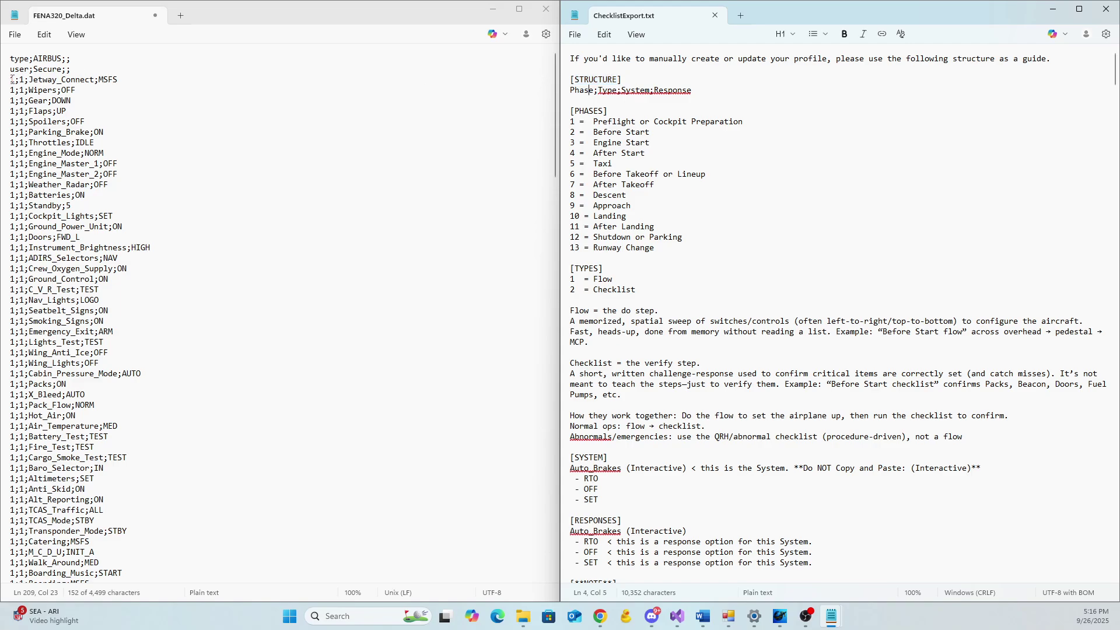
drag(12, 79, 15, 80)
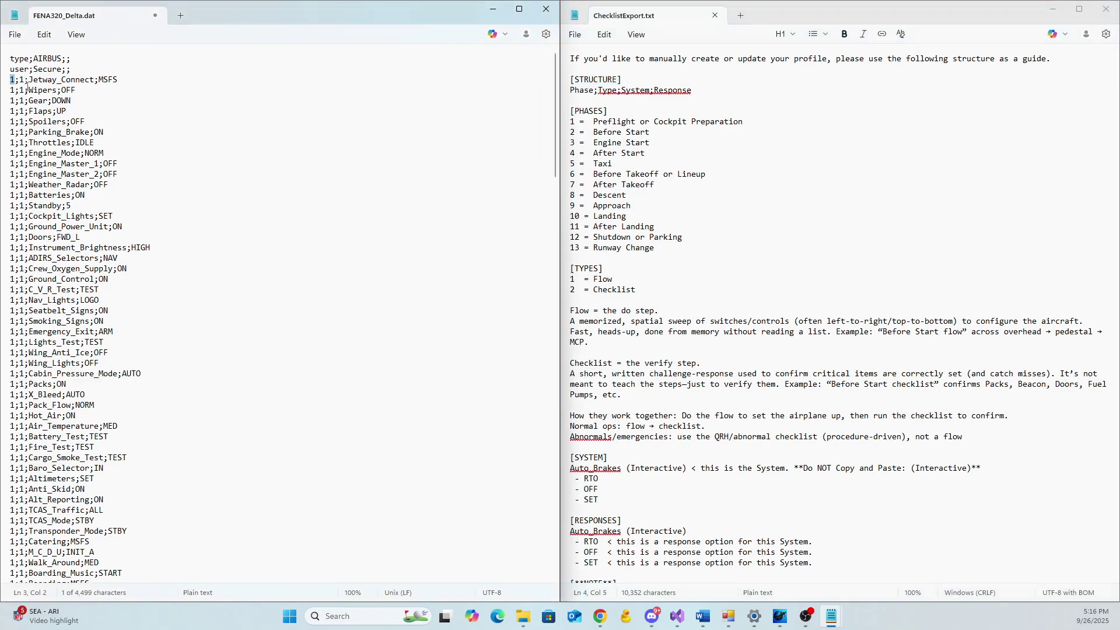
drag(593, 121, 751, 127)
click(599, 121)
double_click(599, 121)
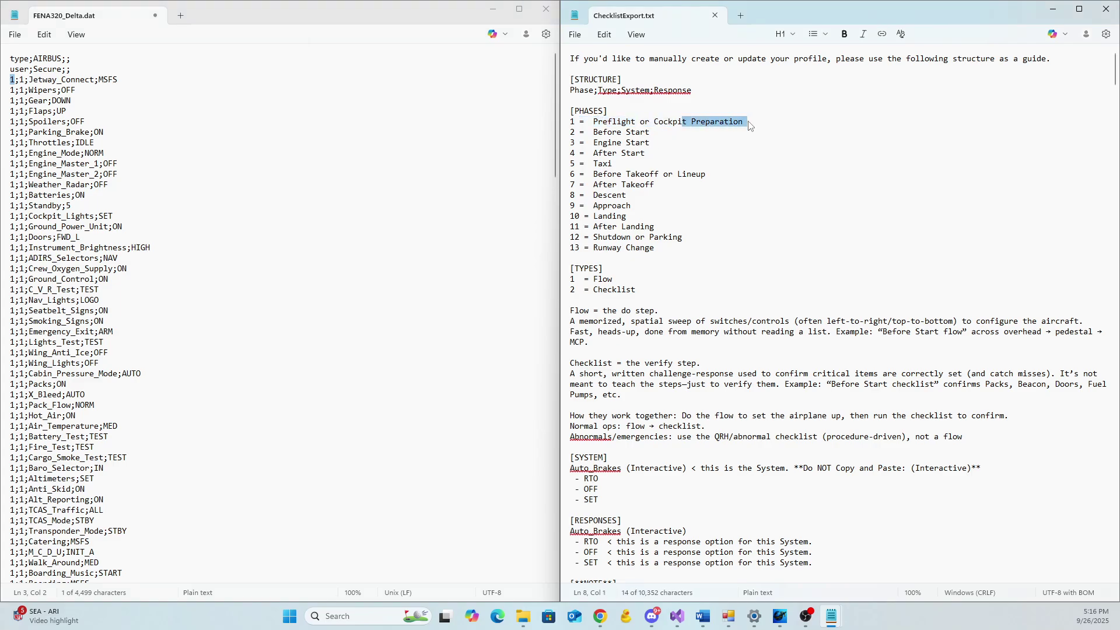
click(600, 111)
drag(19, 79, 20, 91)
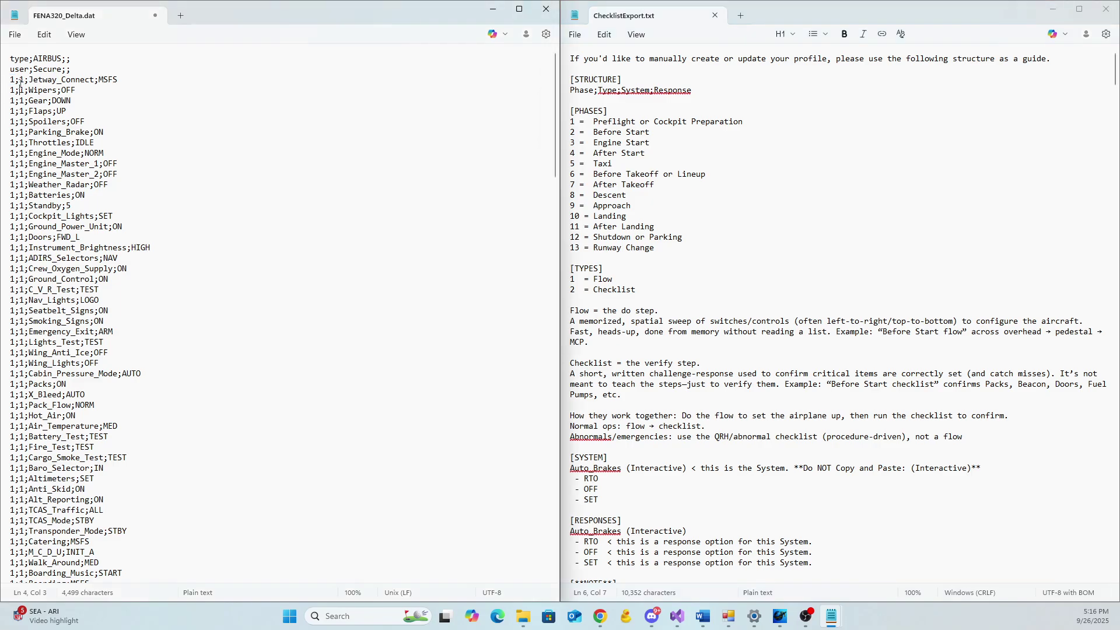
Compare the Wipers entry's type and OFF response with the guide's Flow type and Smoking_Signs system
click(575, 278)
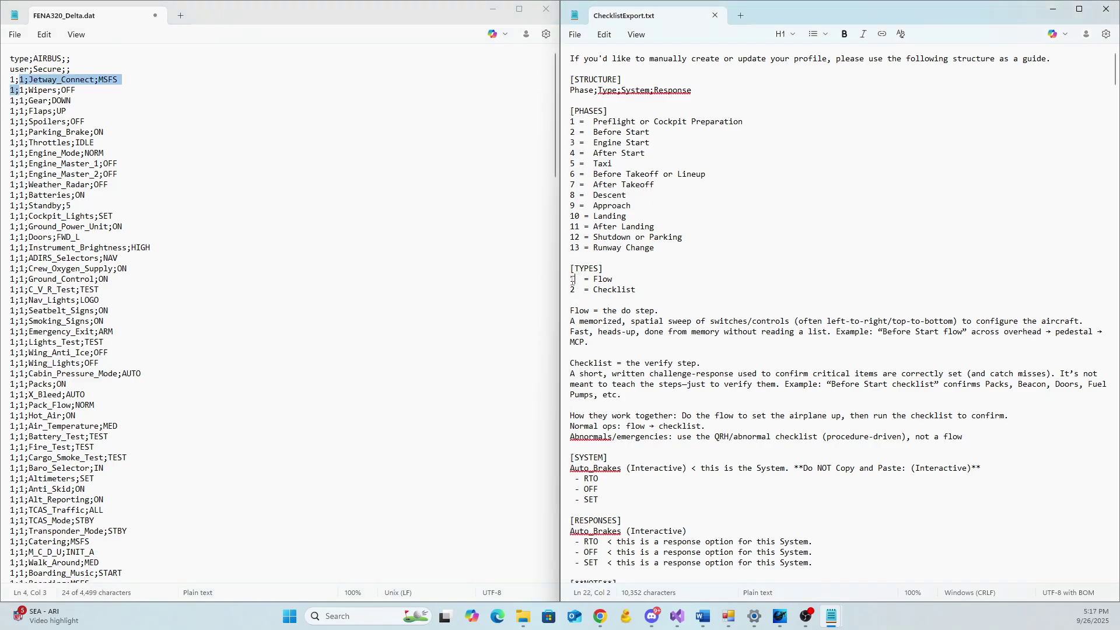
click(595, 279)
click(33, 89)
double_click(65, 90)
click(12, 92)
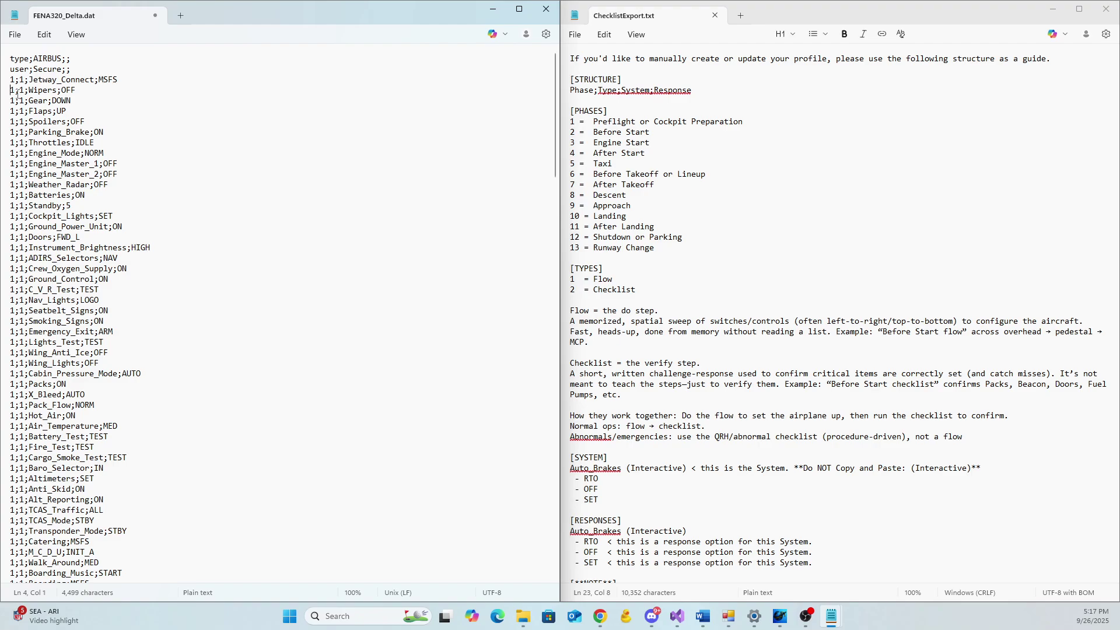
drag(20, 92, 25, 92)
click(574, 101)
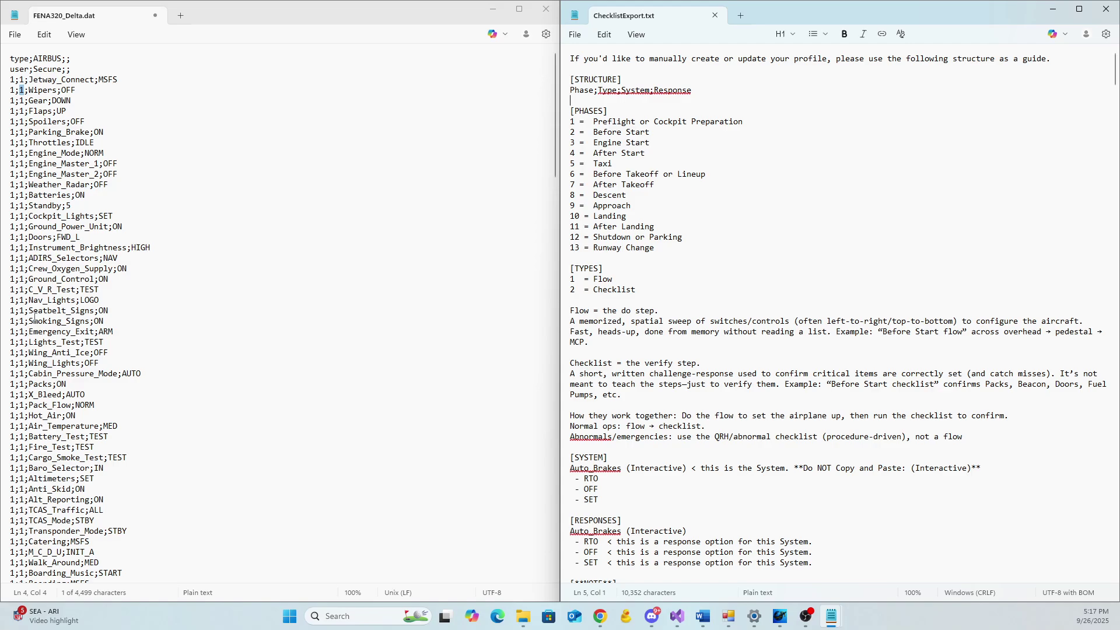
drag(28, 321, 92, 321)
scroll(835, 446, down, 20)
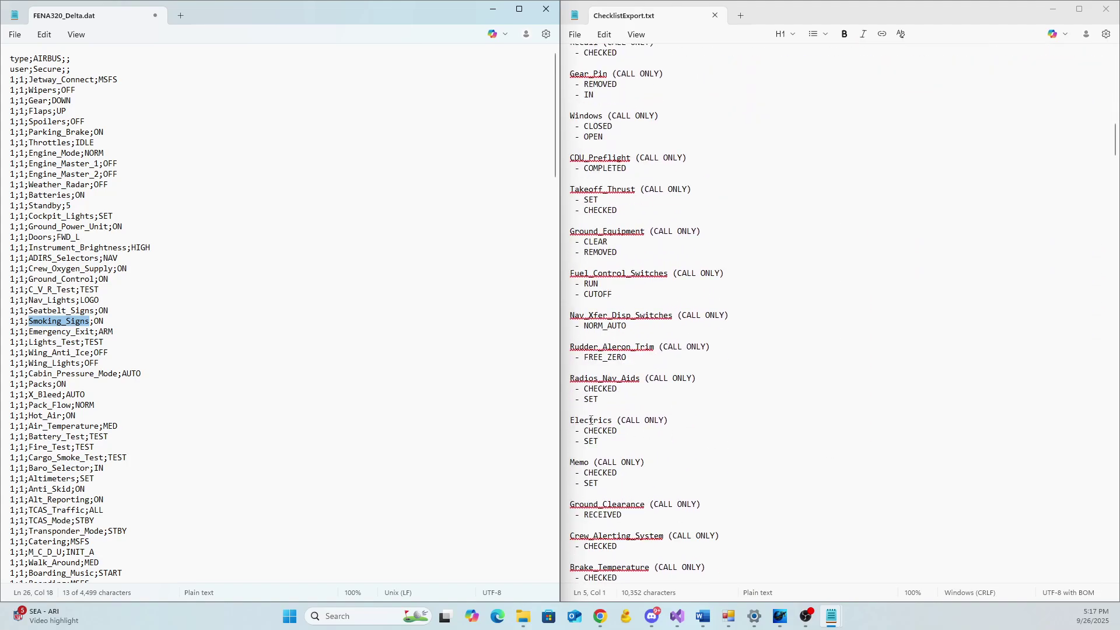
double_click(591, 420)
double_click(579, 461)
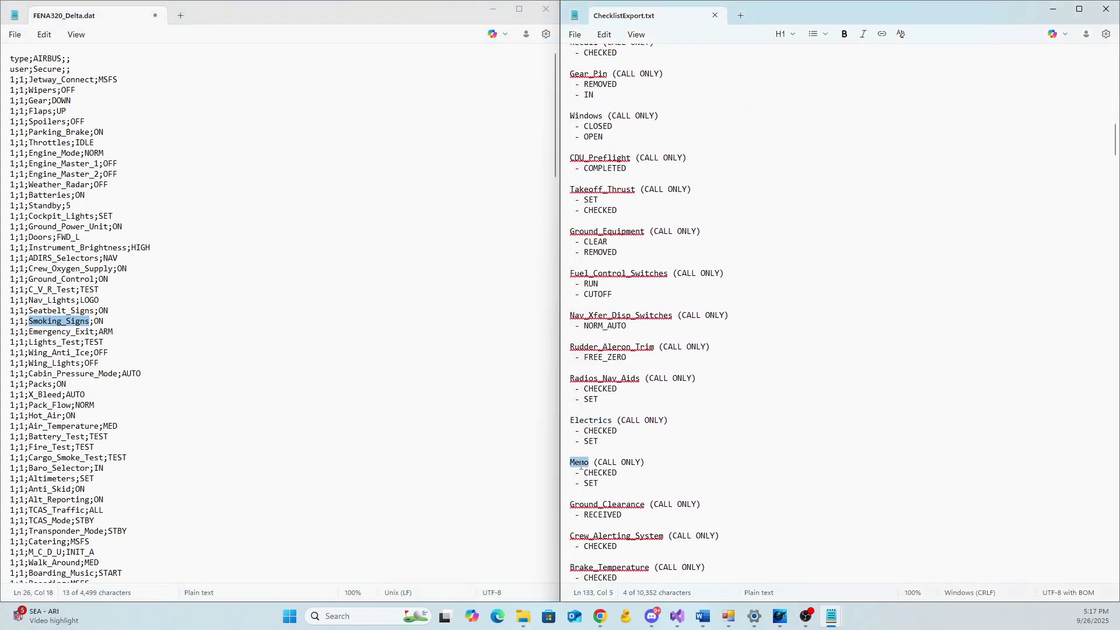
click(593, 503)
scroll(635, 350, down, 5)
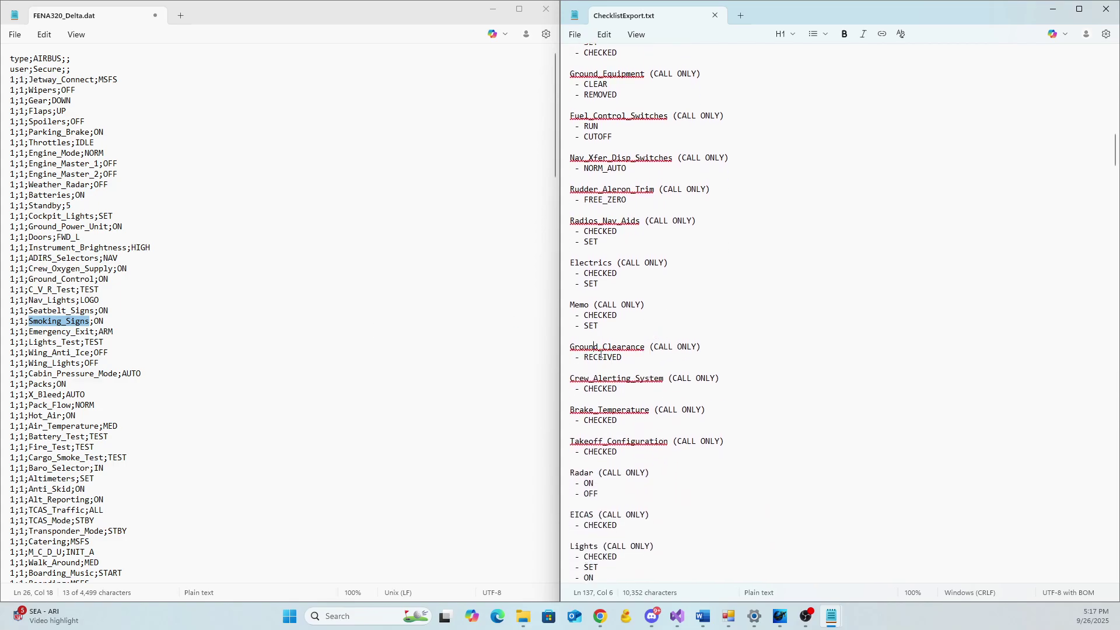
drag(579, 358, 625, 371)
scroll(626, 371, down, 2)
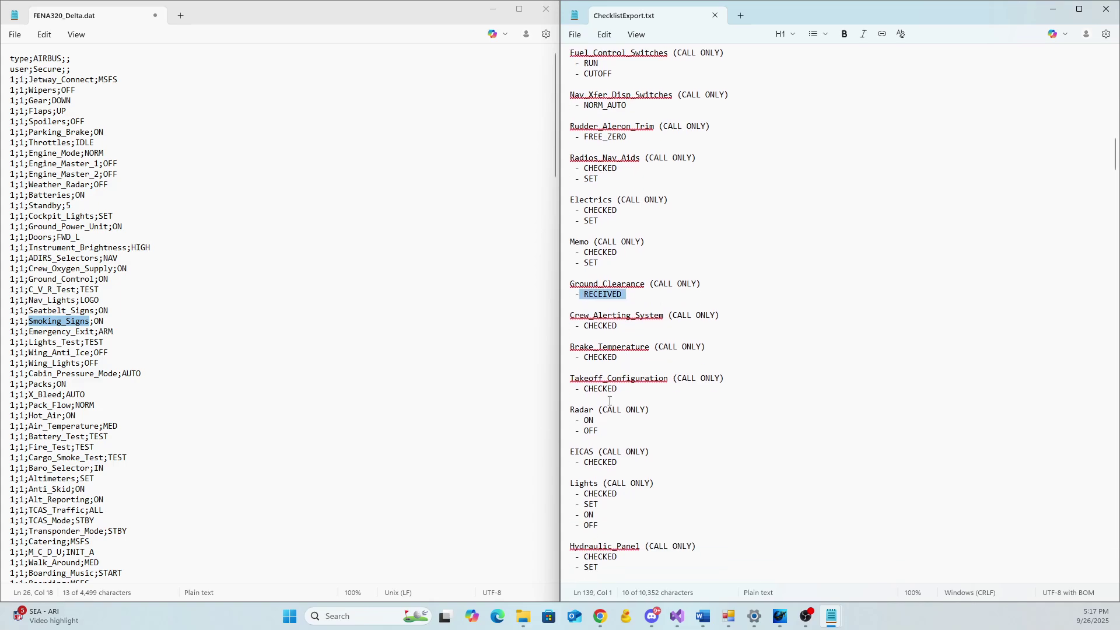
double_click(582, 410)
scroll(689, 424, down, 2)
scroll(689, 424, down, 13)
scroll(690, 422, down, 10)
scroll(605, 319, up, 4)
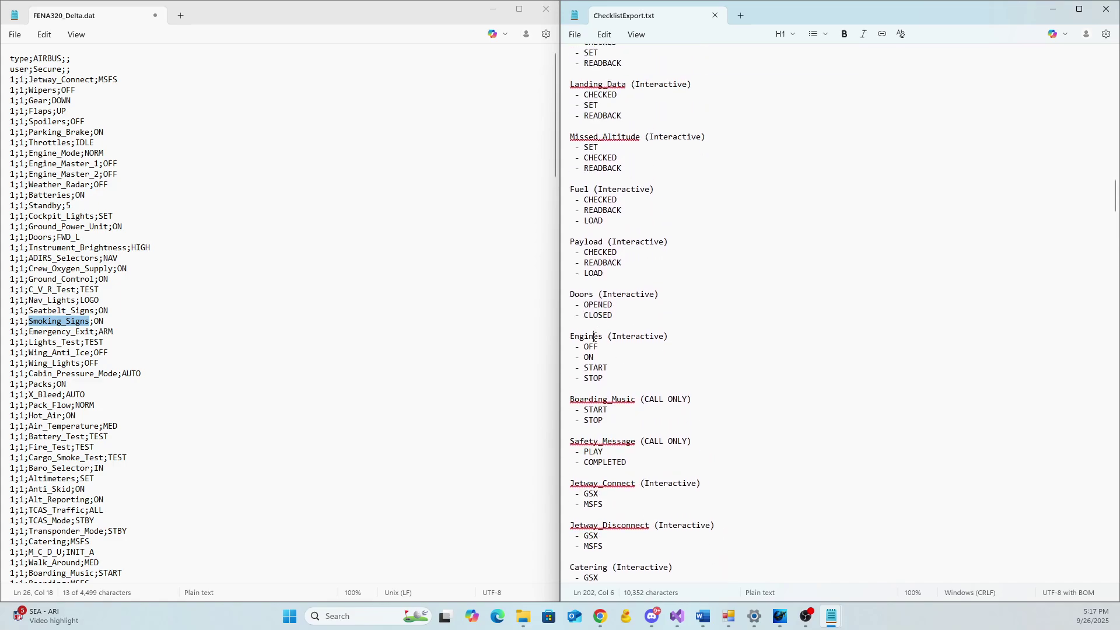
double_click(596, 338)
scroll(230, 354, down, 6)
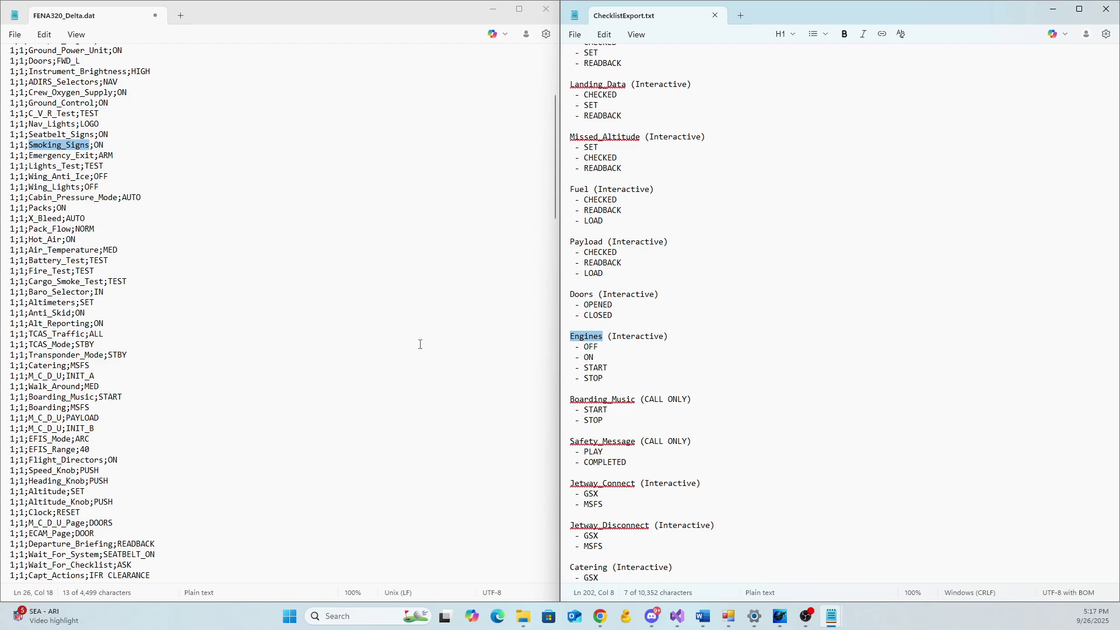
scroll(201, 299, up, 6)
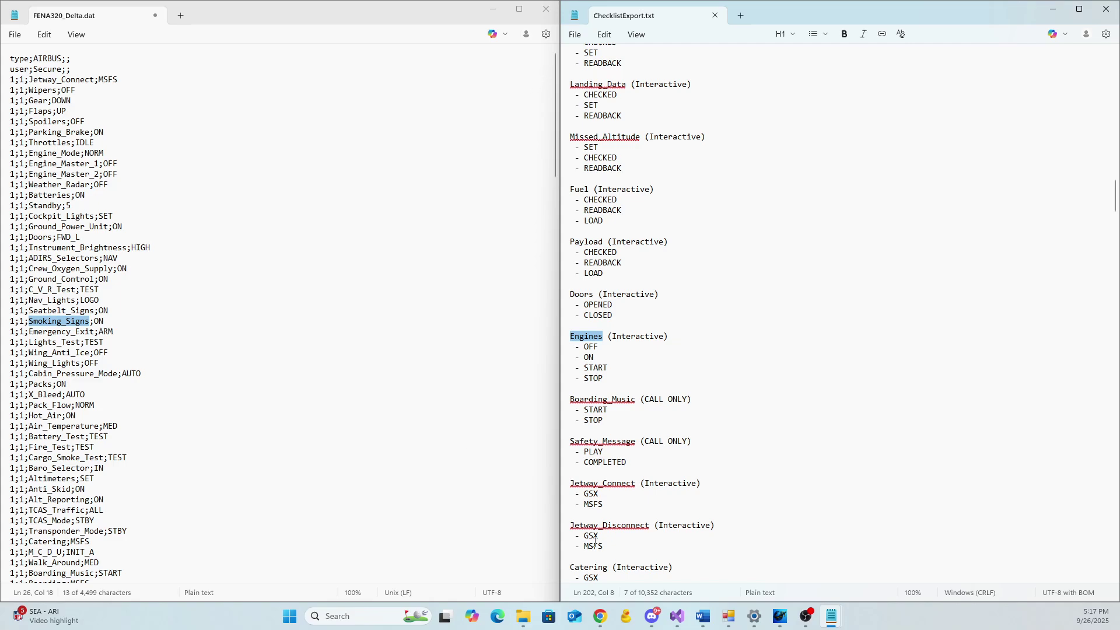
Replace MSFS with GSX as the Jetway_Connect response on line 3
double_click(636, 481)
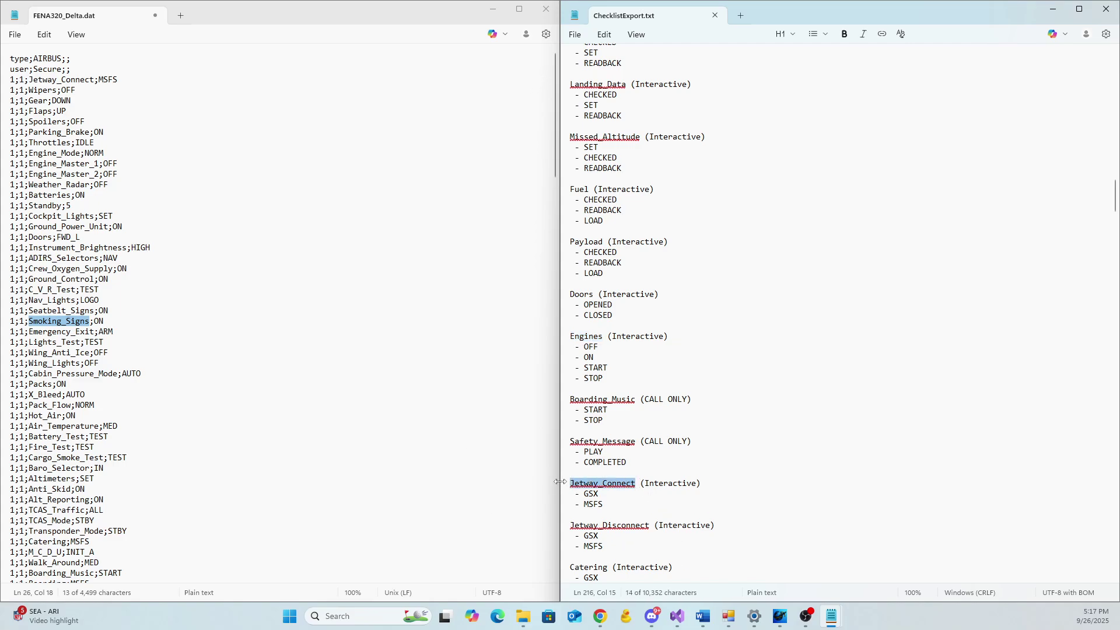
click(91, 80)
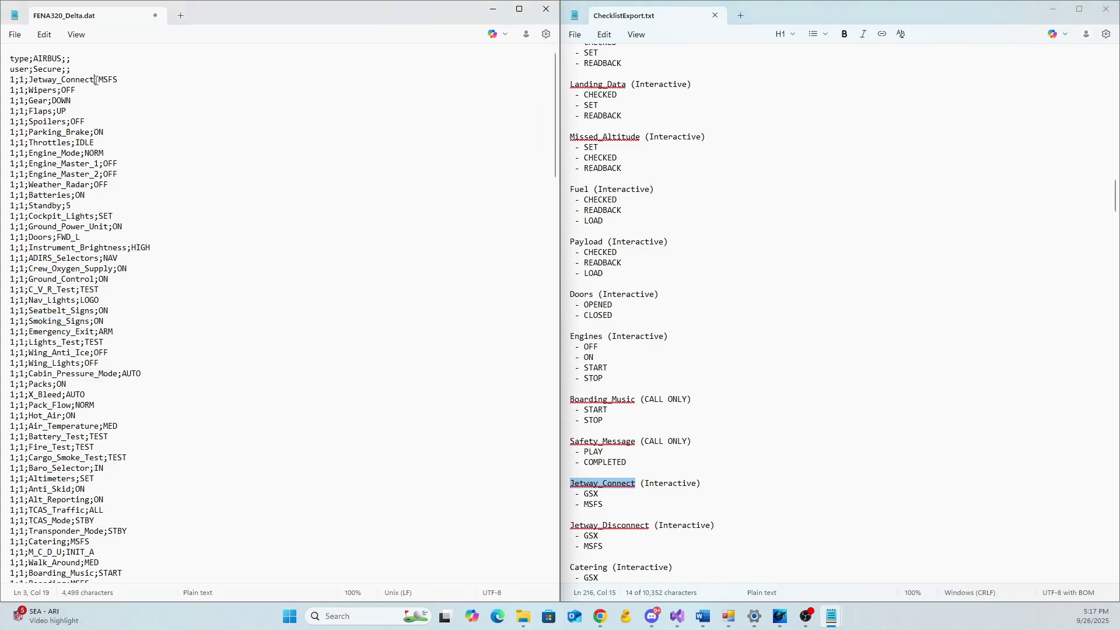
double_click(91, 79)
click(93, 80)
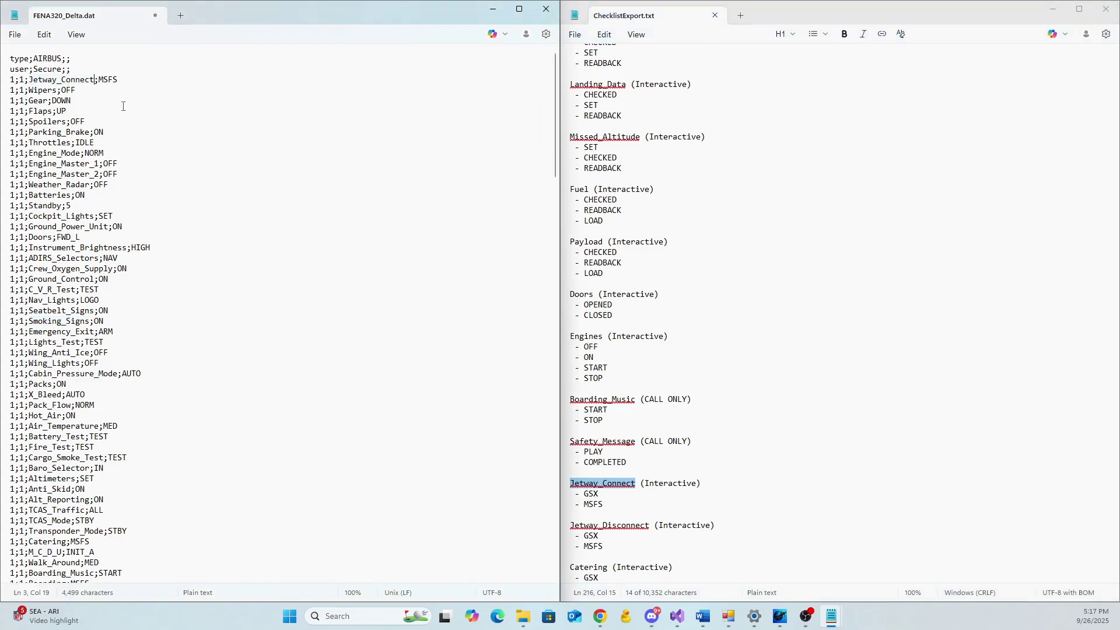
double_click(102, 80)
drag(599, 493, 600, 499)
double_click(591, 494)
key(ctrl+c)
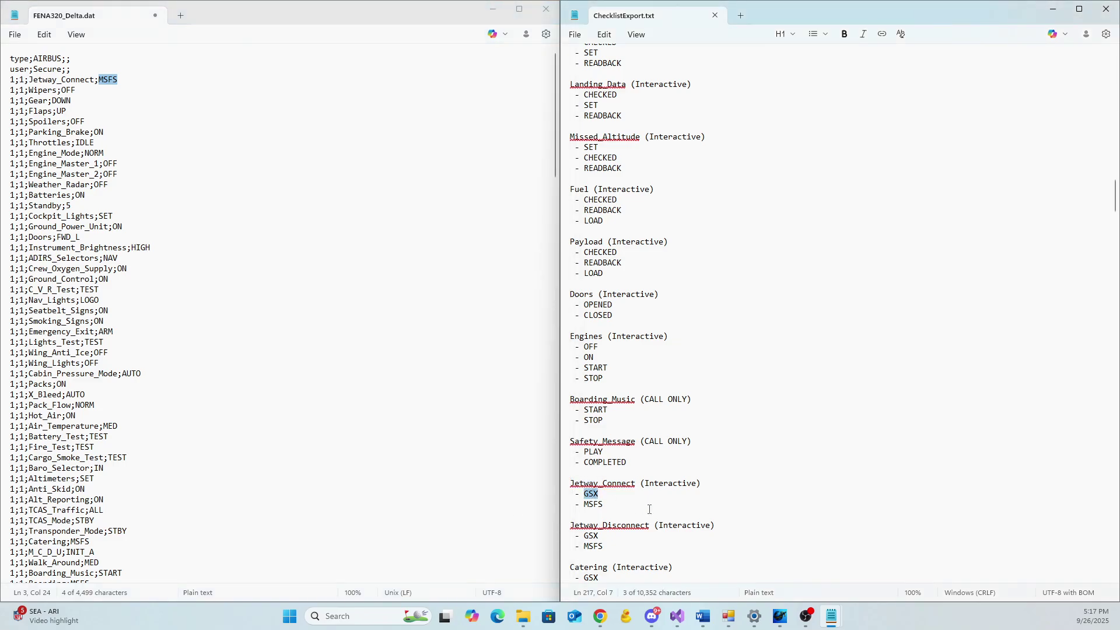
key(alt+Tab)
key(ctrl+v)
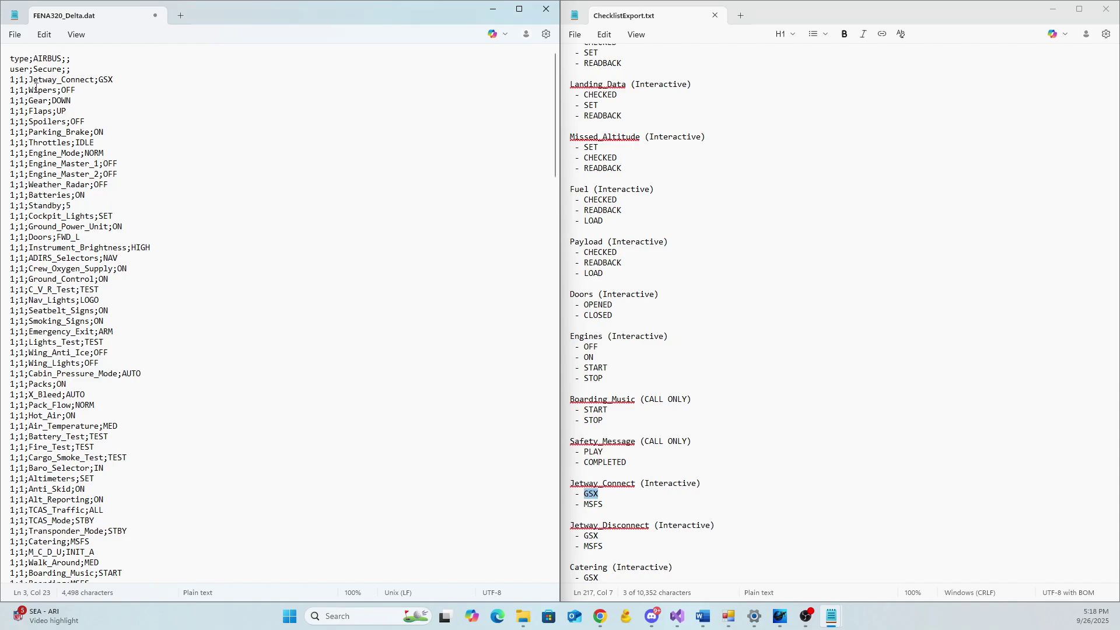
Scroll through FENA320_Delta.dat's flow entries and back up to the top
scroll(655, 410, down, 15)
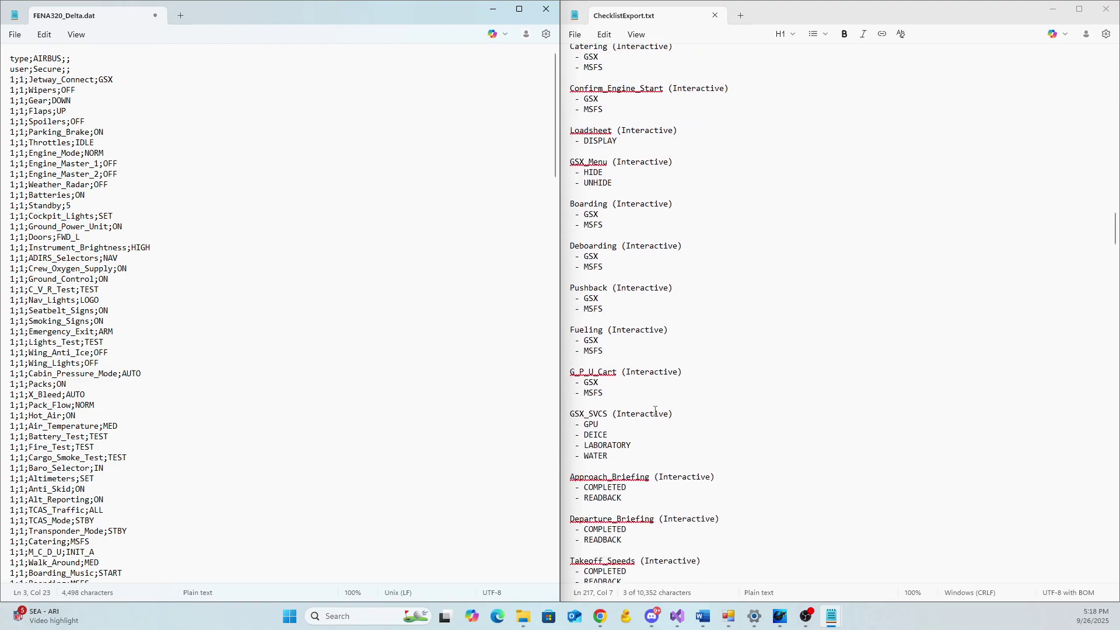
scroll(655, 410, down, 8)
scroll(226, 354, down, 16)
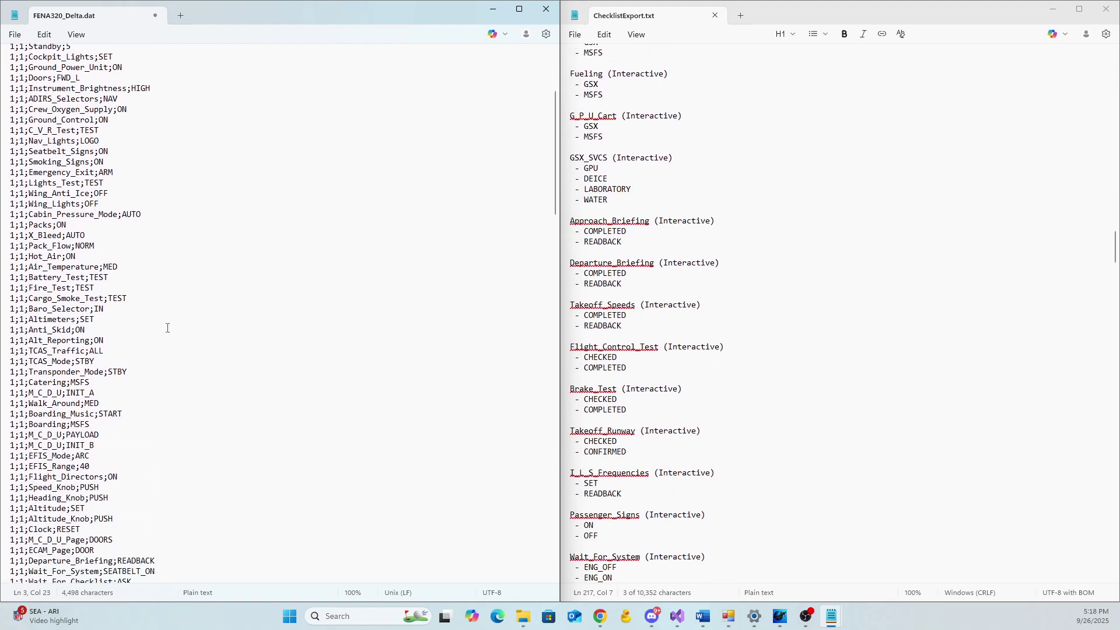
scroll(548, 366, down, 3)
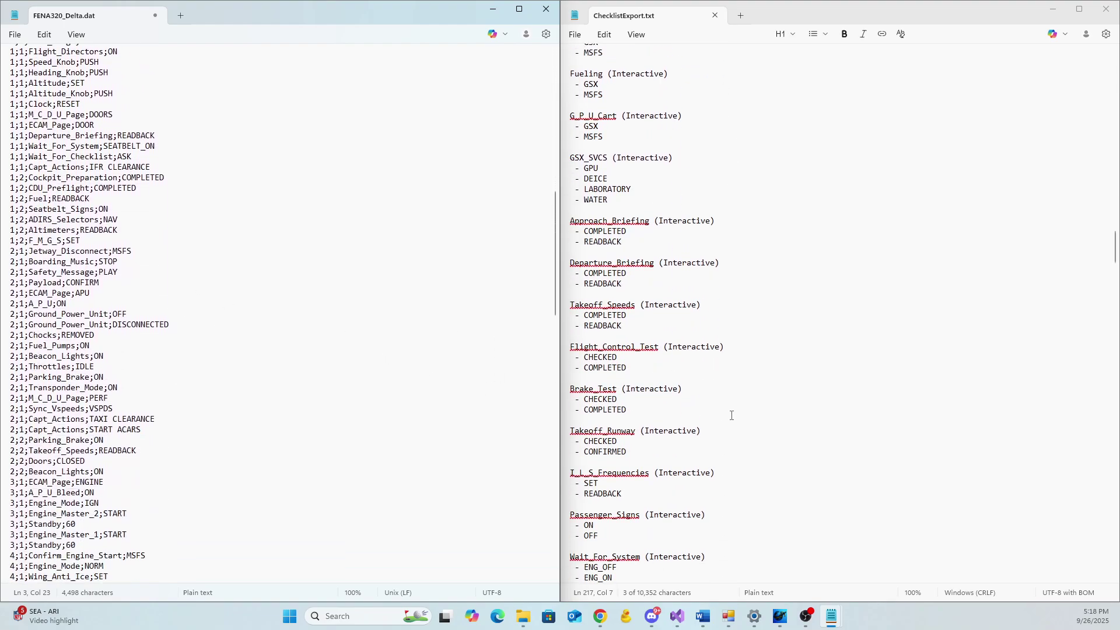
scroll(741, 417, up, 15)
scroll(741, 417, up, 20)
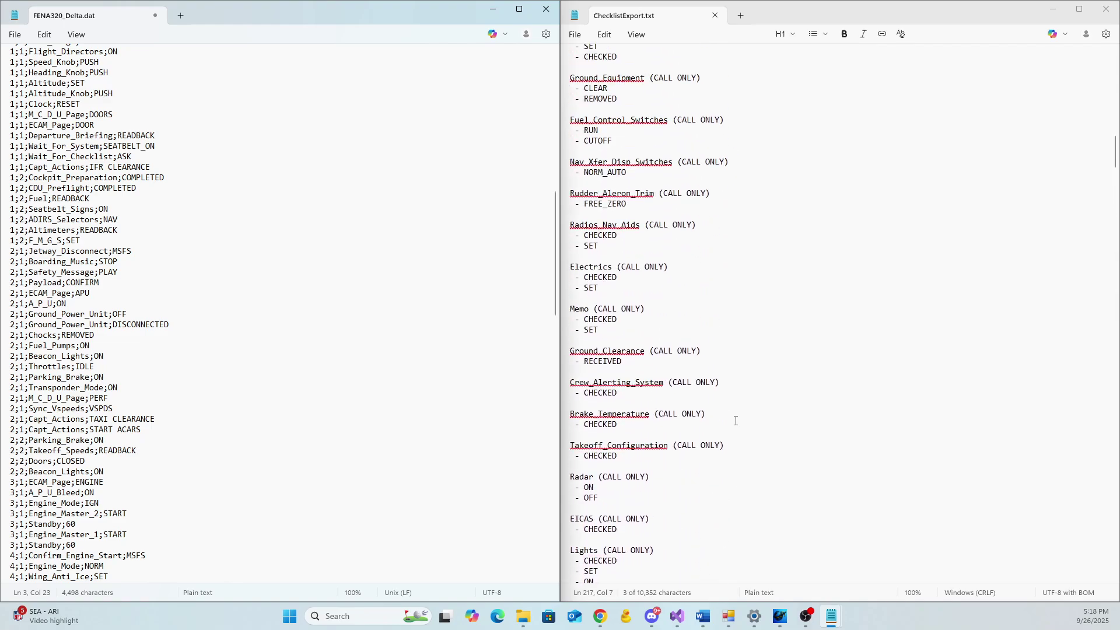
scroll(220, 316, up, 2)
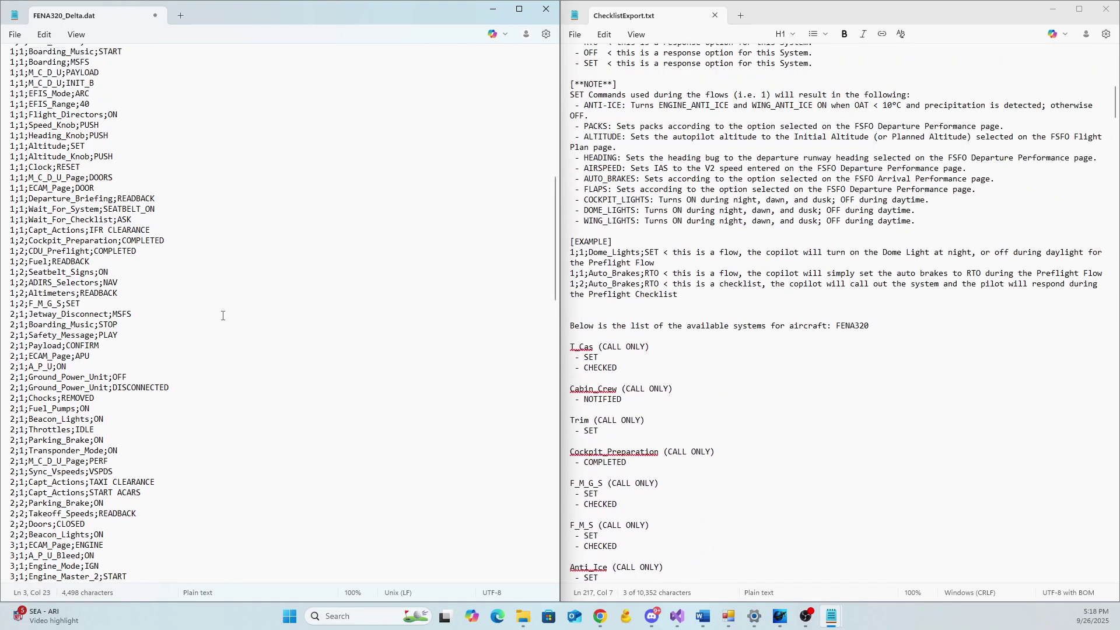
scroll(223, 316, up, 6)
scroll(578, 340, up, 9)
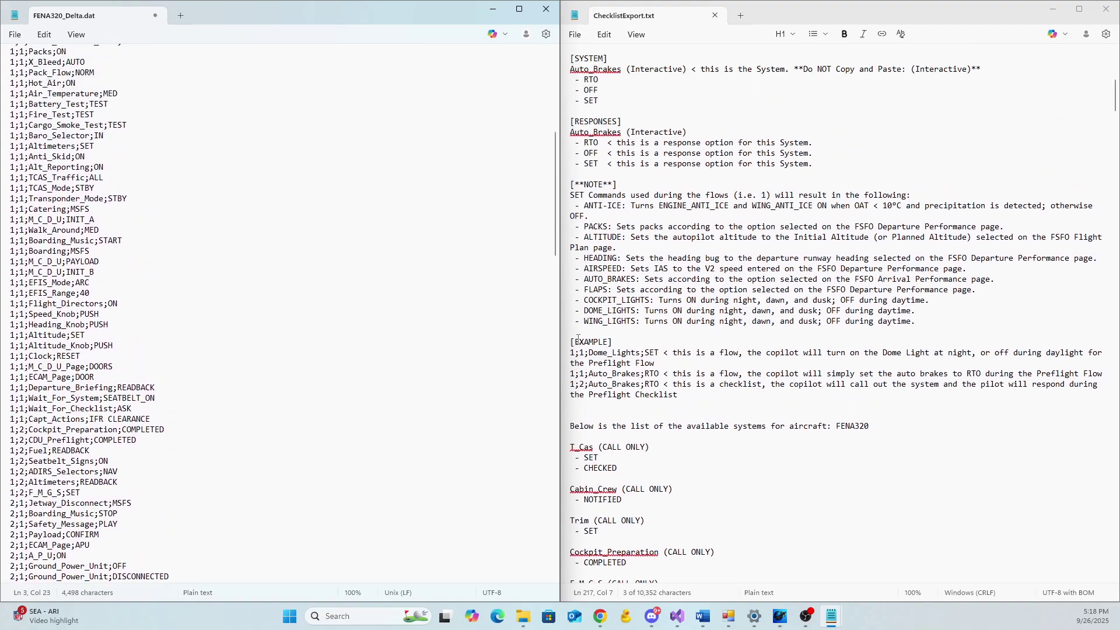
scroll(223, 315, up, 6)
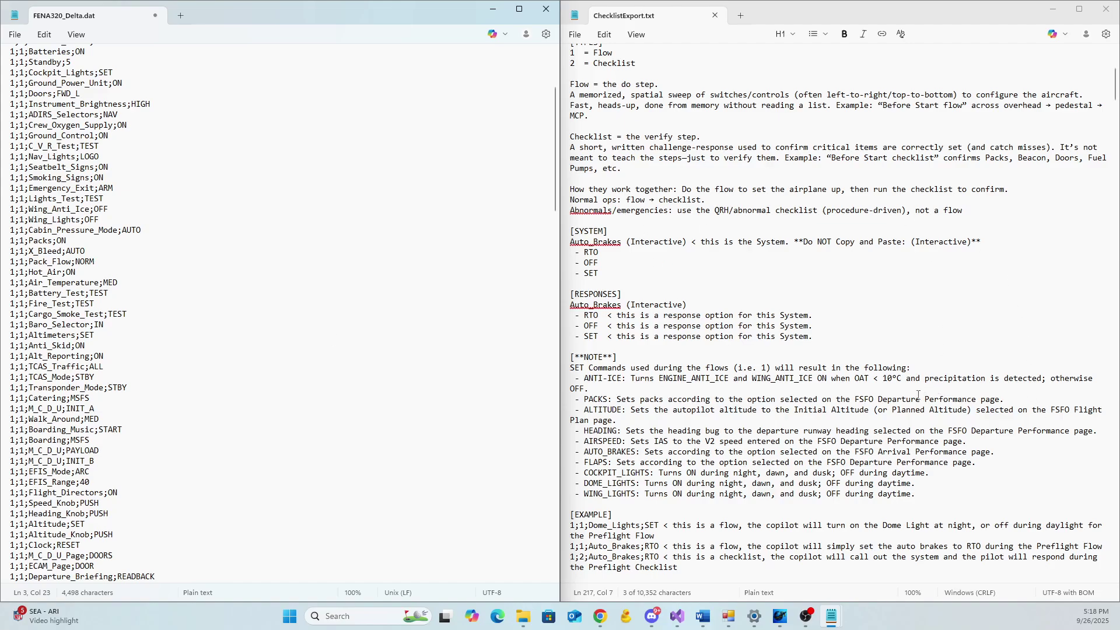
Pick out the SET keyword in the notes and the Cockpit_Lights entry name in the Delta file
scroll(738, 377, down, 1)
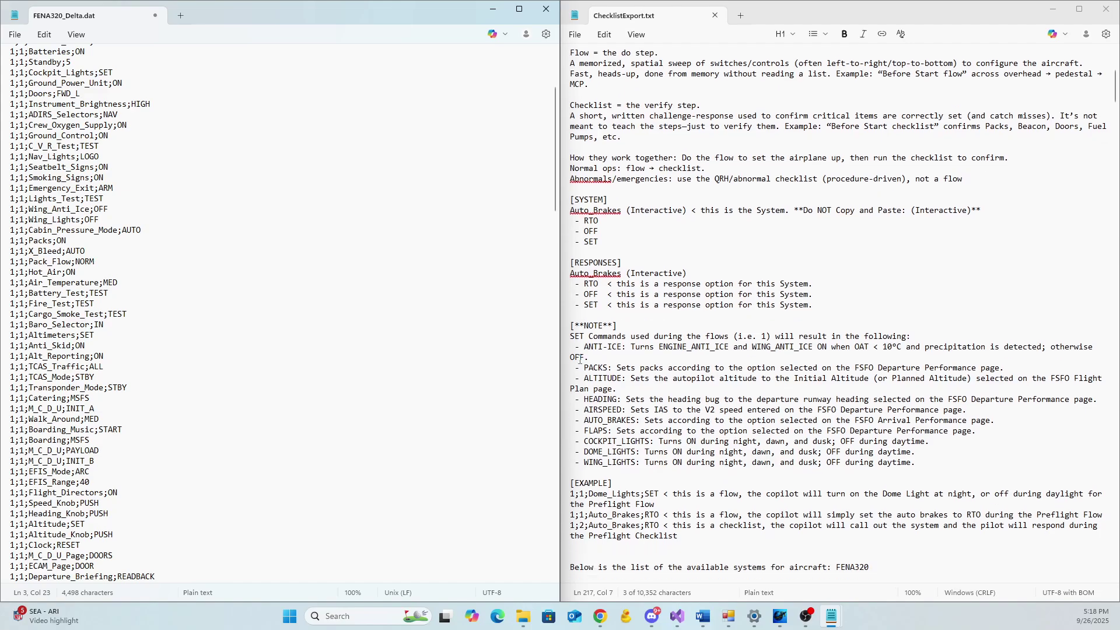
double_click(576, 337)
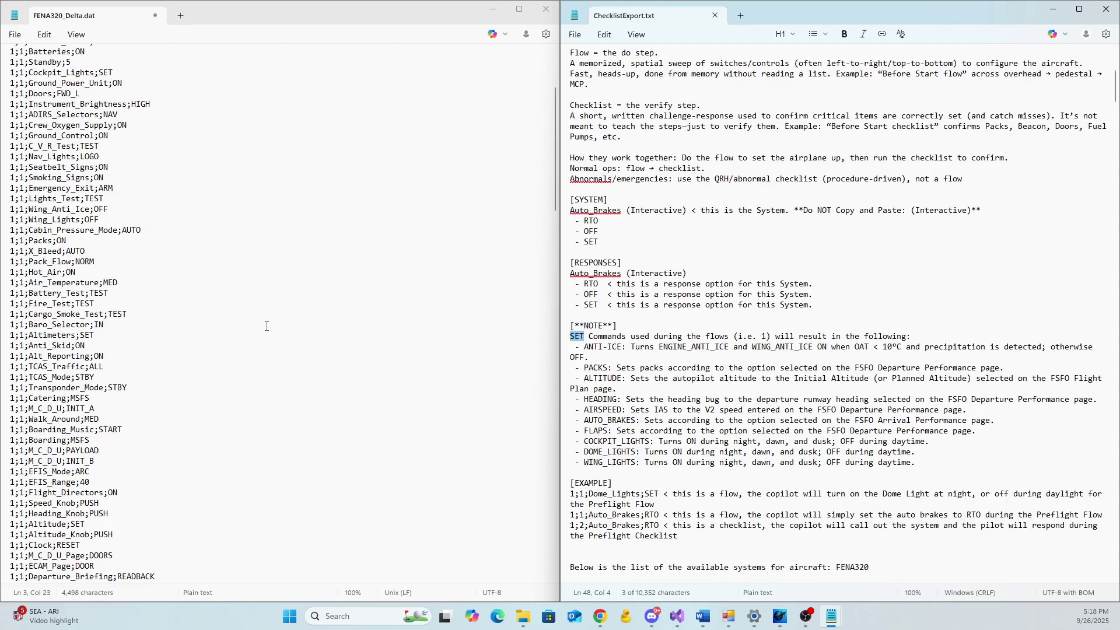
click(256, 198)
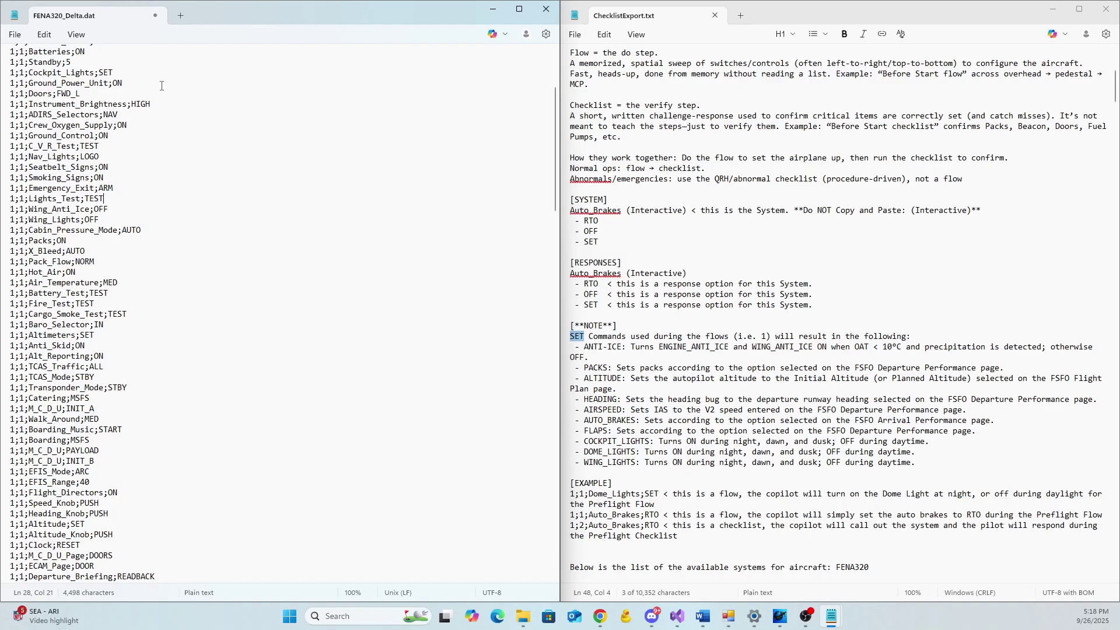
drag(90, 73, 30, 73)
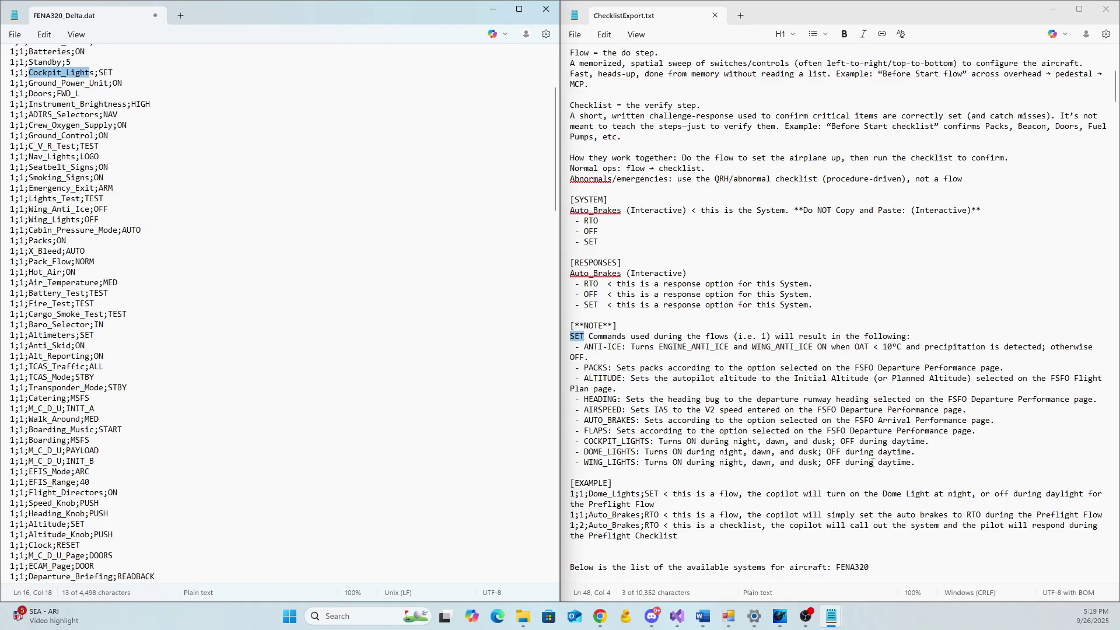
Copy ALTITUDE from the notes and use Find in FENA320_Delta.dat to reach the Altitude entry
double_click(609, 378)
key(ctrl+c)
click(270, 163)
key(ctrl+f)
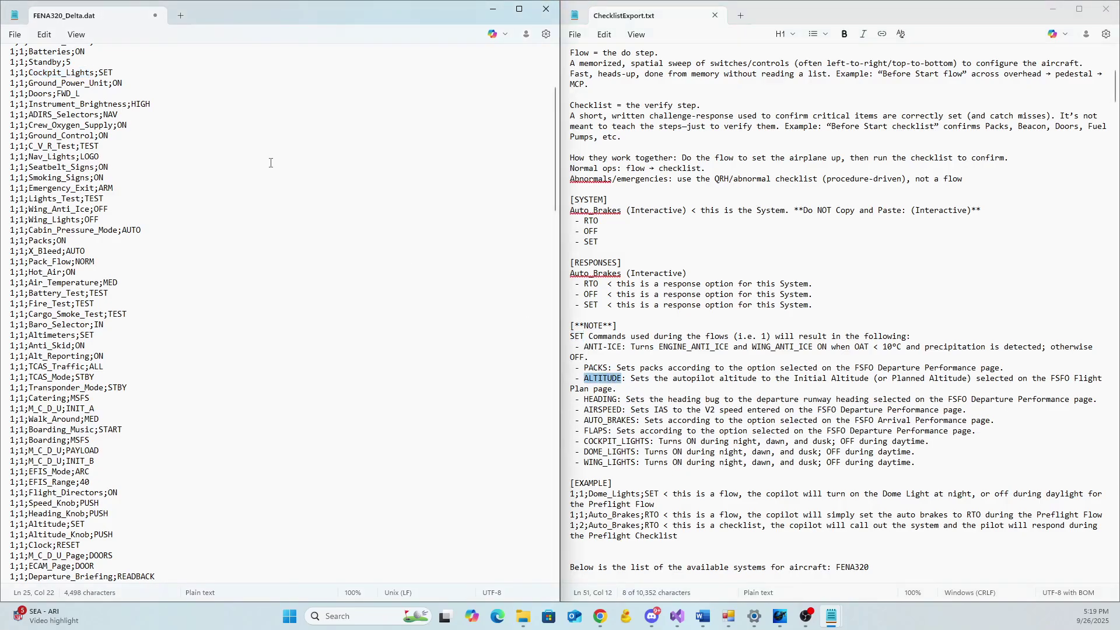
key(ctrl+v)
click(377, 65)
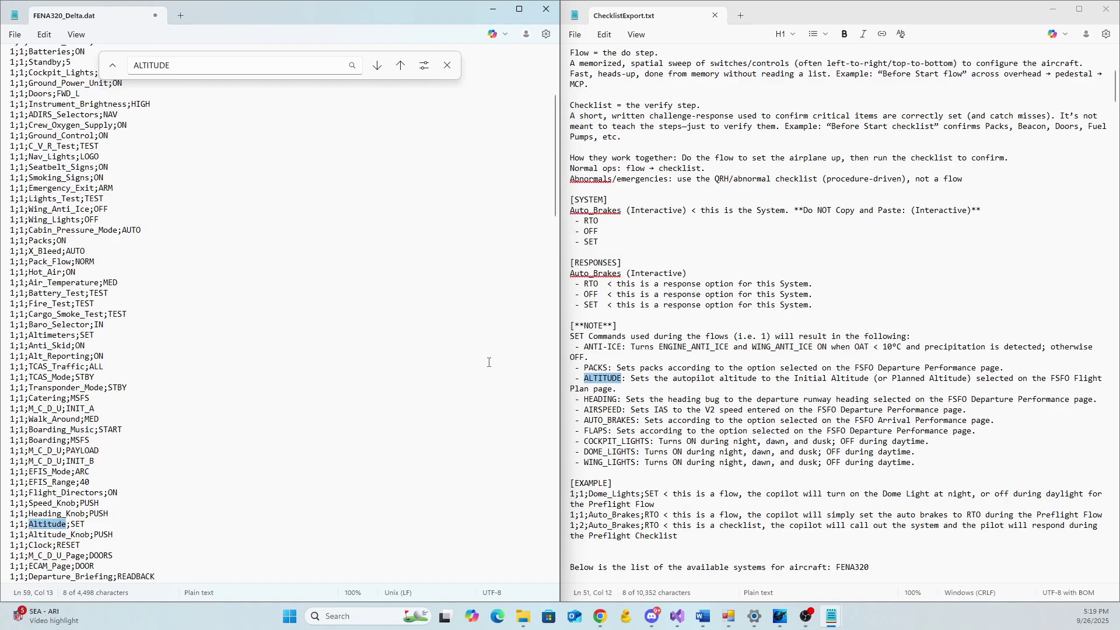
scroll(486, 360, down, 1)
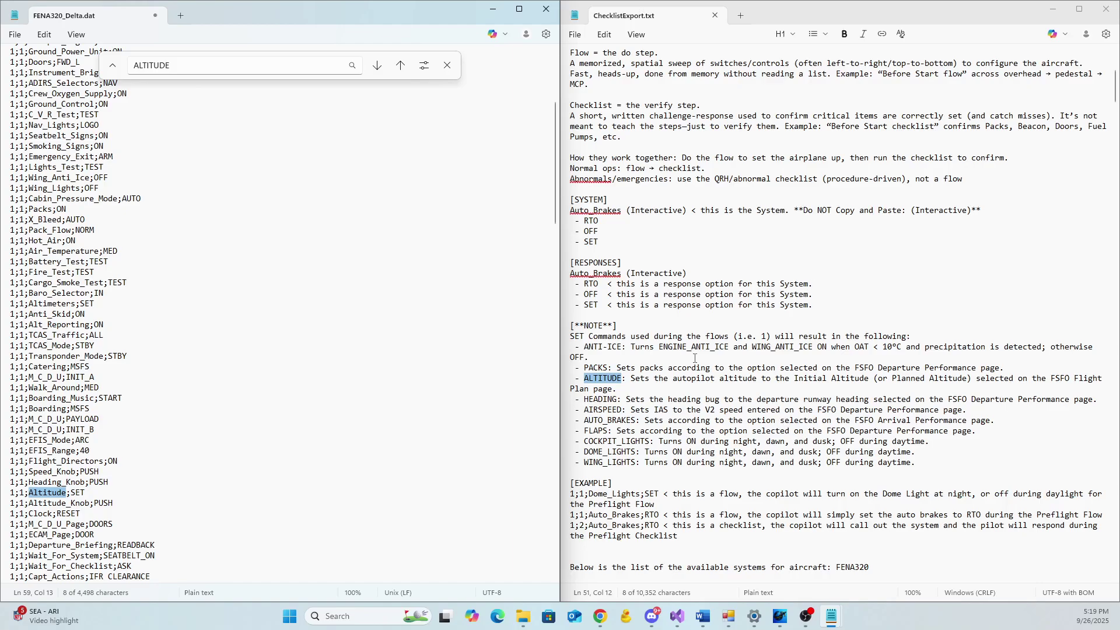
scroll(688, 374, down, 10)
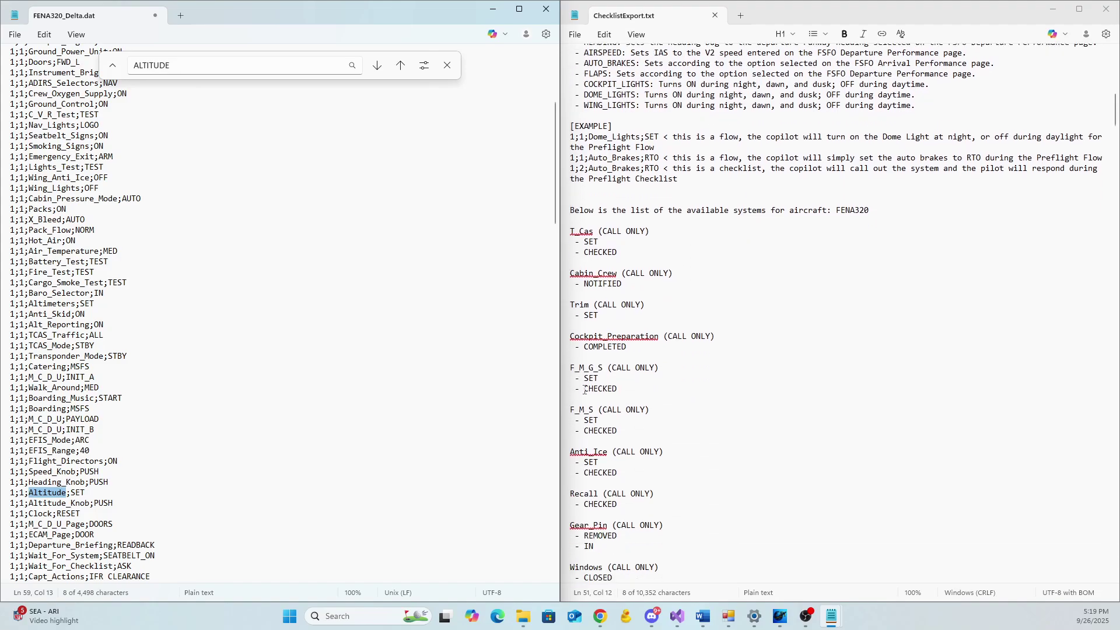
scroll(733, 360, up, 15)
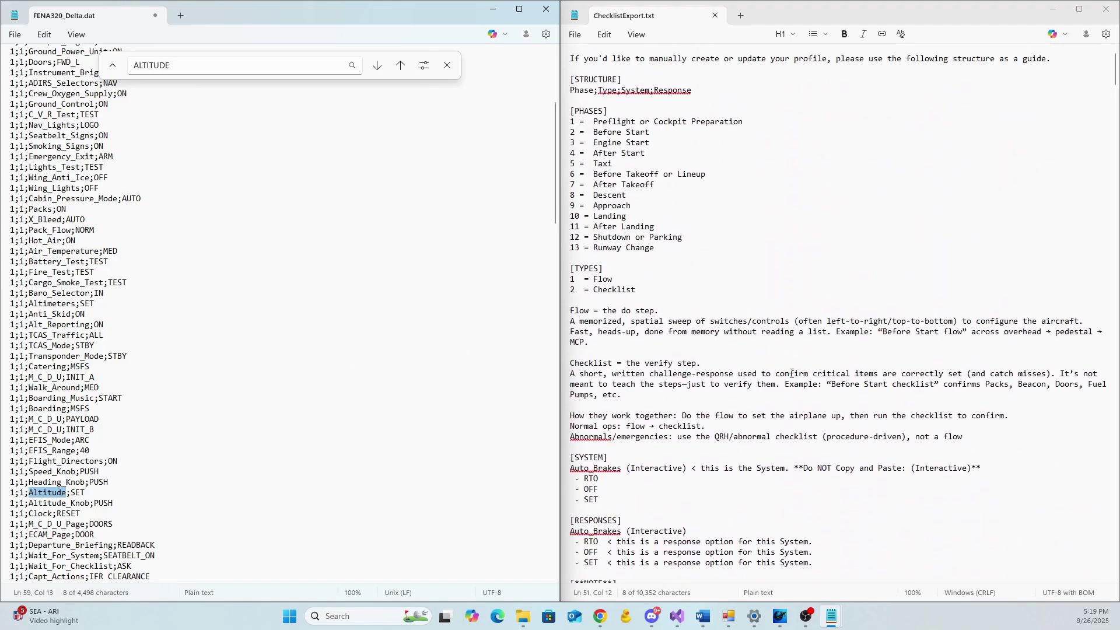
scroll(282, 331, up, 7)
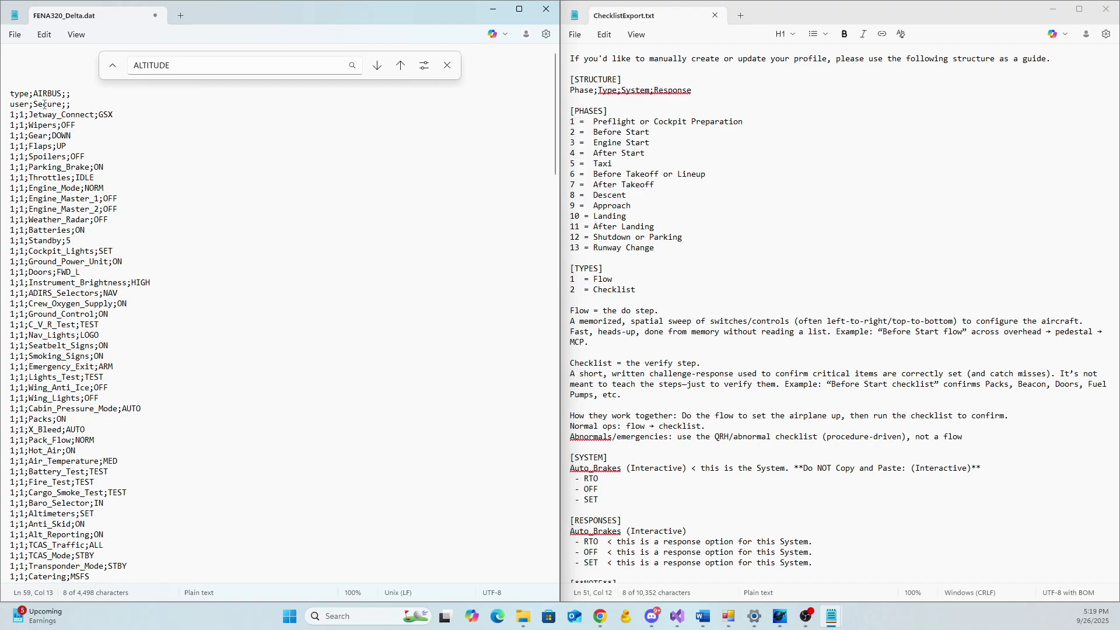
Retype the Secure checklist name on the user checklist line
double_click(44, 104)
key(Delete)
text(Secure)
scroll(30, 309, down, 20)
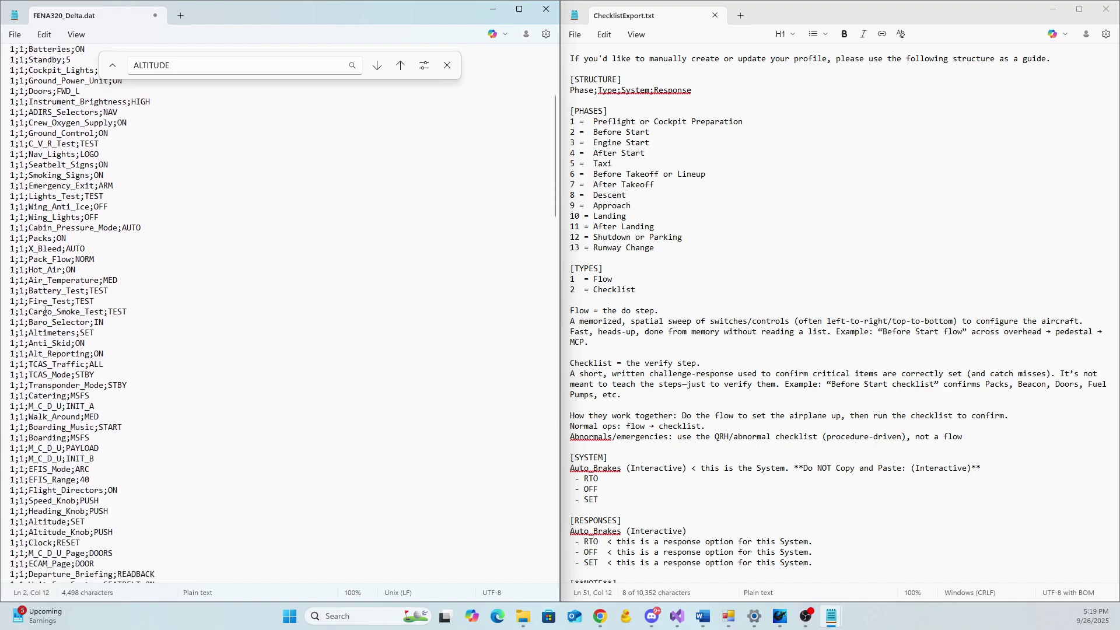
scroll(47, 330, down, 12)
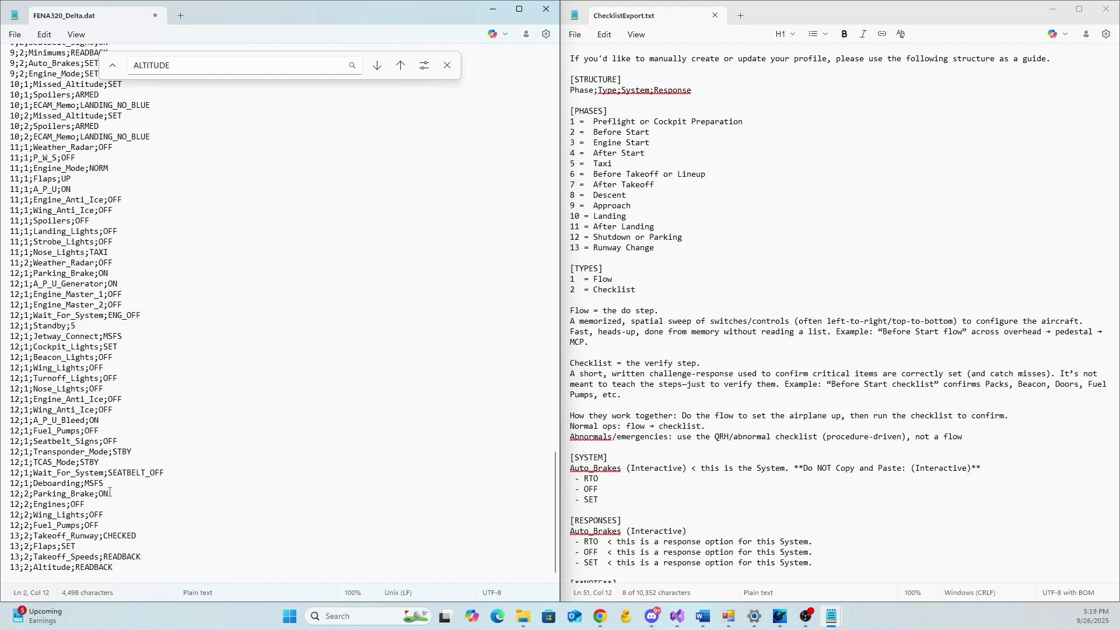
Duplicate the last 13;2;Altitude;READBACK line and renumber the copy to 14
drag(114, 567, 2, 563)
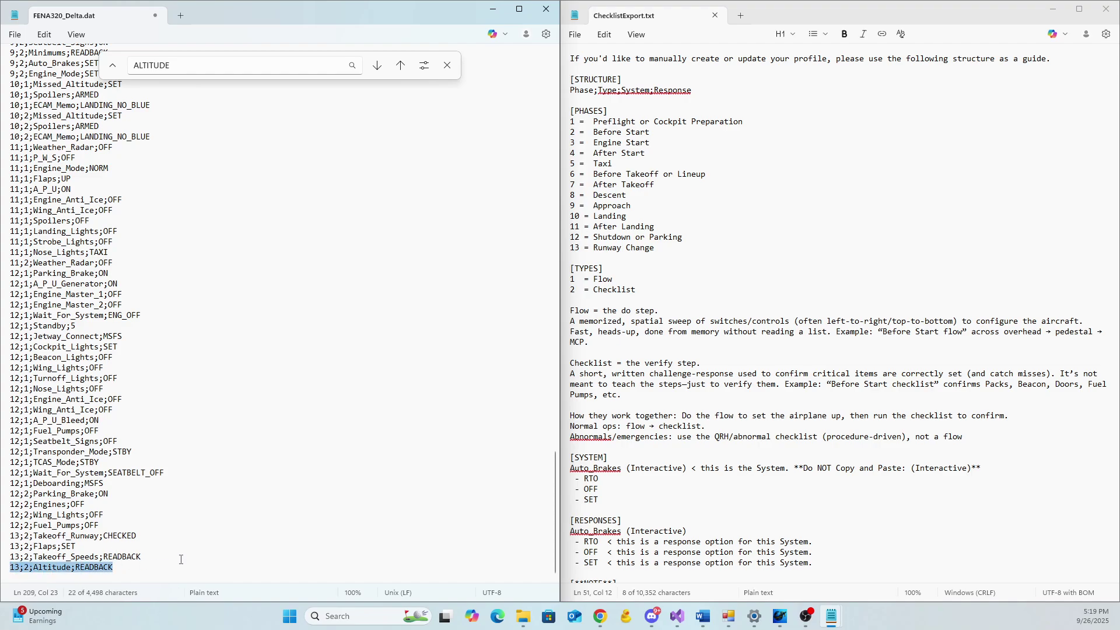
key(ctrl+c)
click(148, 571)
key(Return)
key(ctrl+v)
key(ctrl+Left)
key(ctrl+Left)
key(ctrl+Left)
key(ctrl+Left)
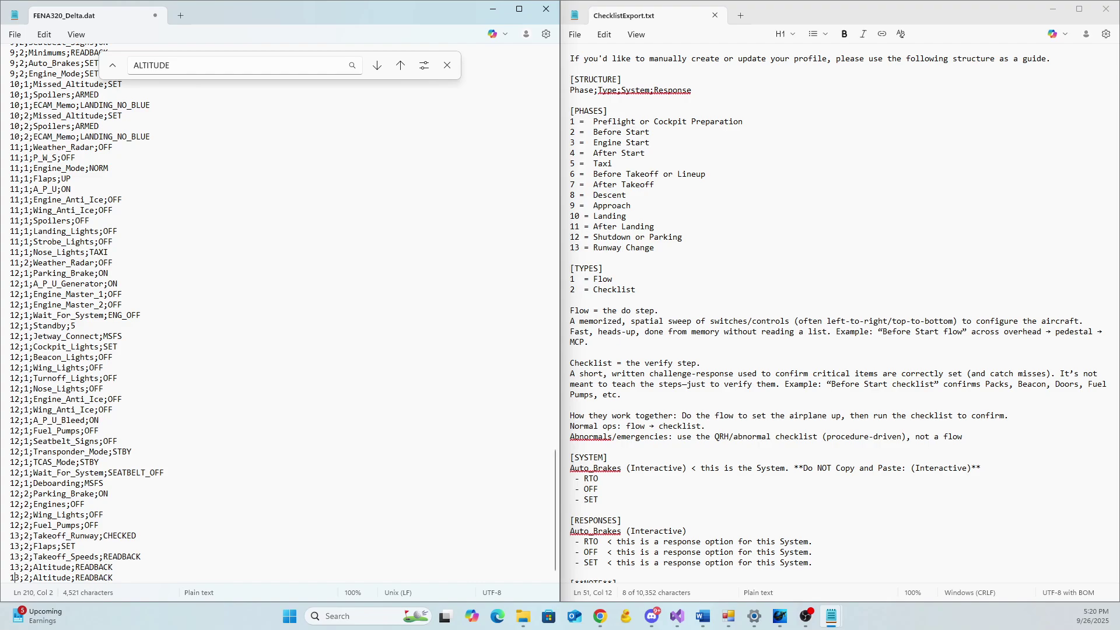
key(Delete)
text(4)
Insert a blank line above the new 14;2;Altitude;READBACK entry
key(Home)
key(Return)
key(Right)
key(Right)
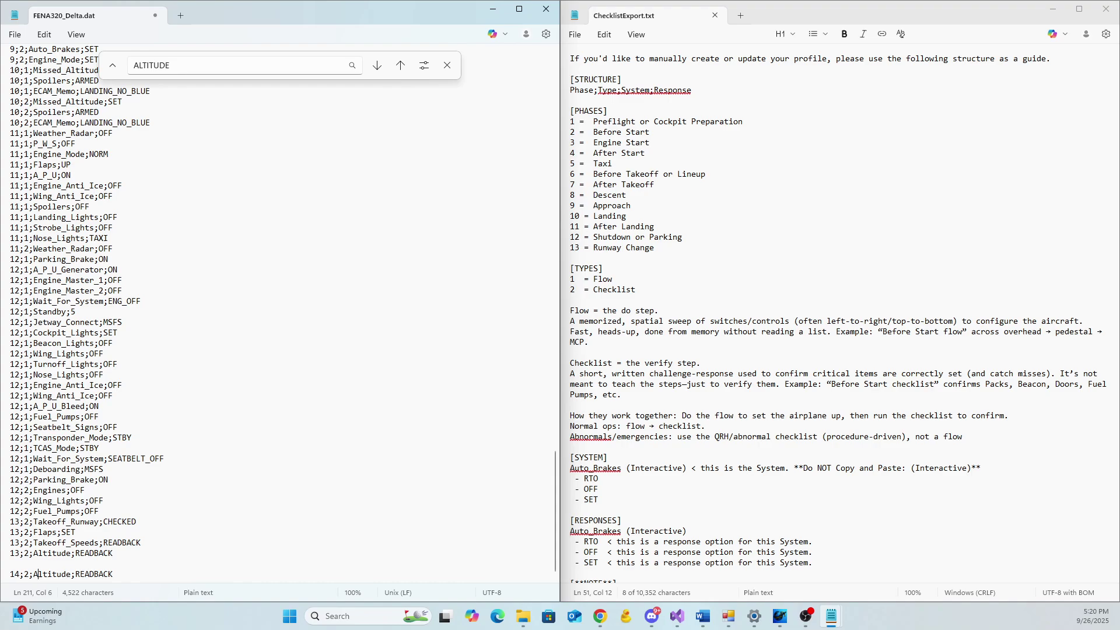
click(54, 563)
scroll(239, 512, up, 1)
scroll(250, 514, down, 1)
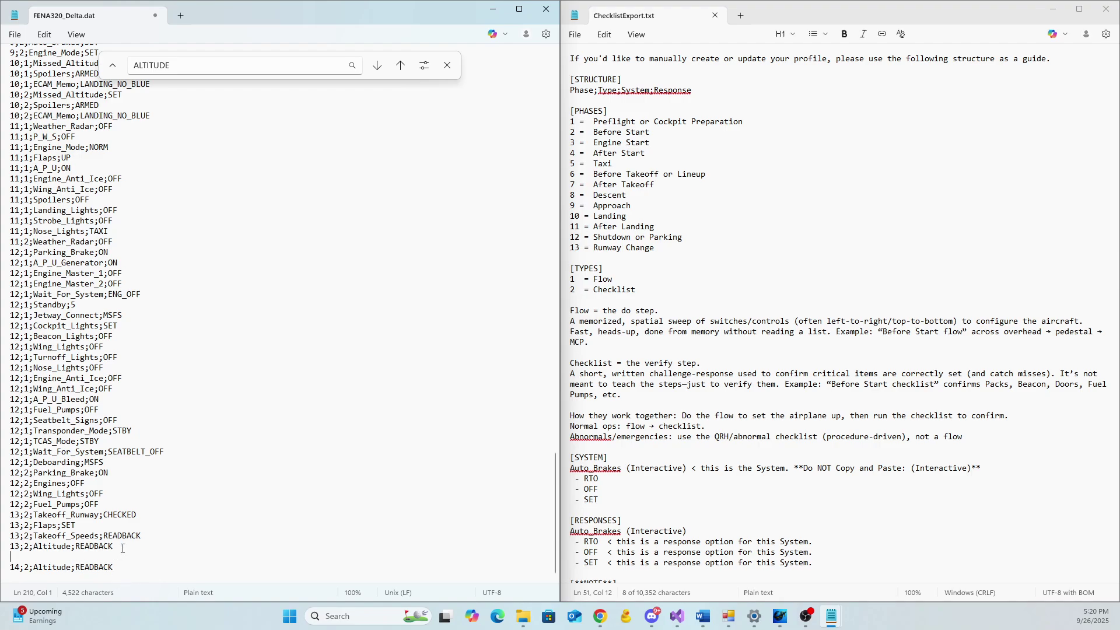
scroll(123, 548, up, 3)
scroll(150, 524, down, 3)
Add Single_Engine after Secure on the user checklist line
scroll(694, 427, down, 20)
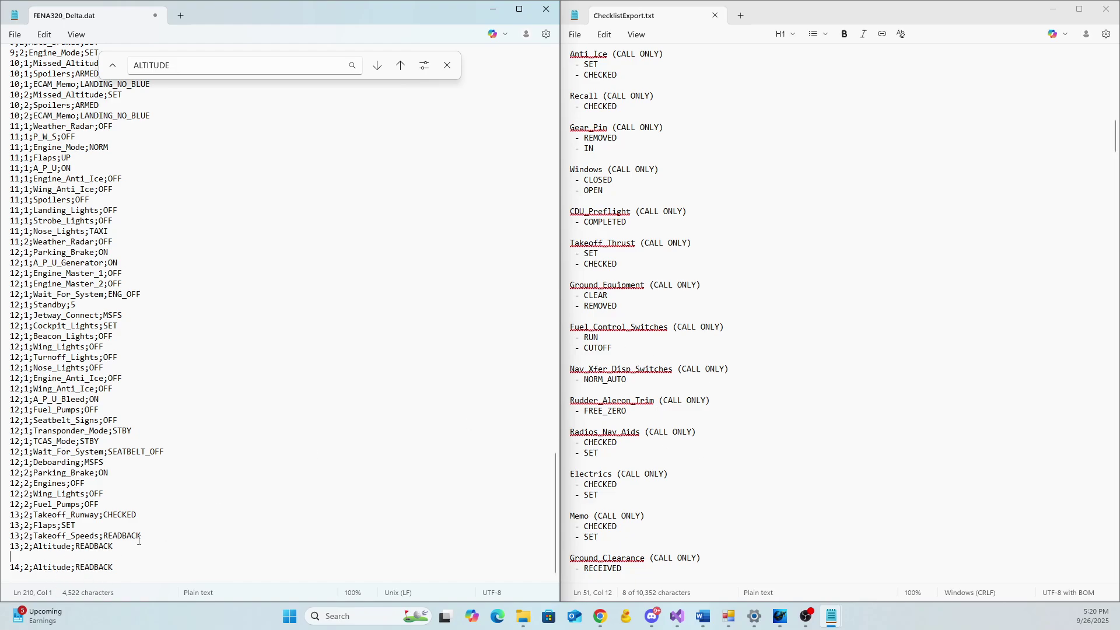
scroll(175, 525, up, 12)
scroll(180, 524, up, 16)
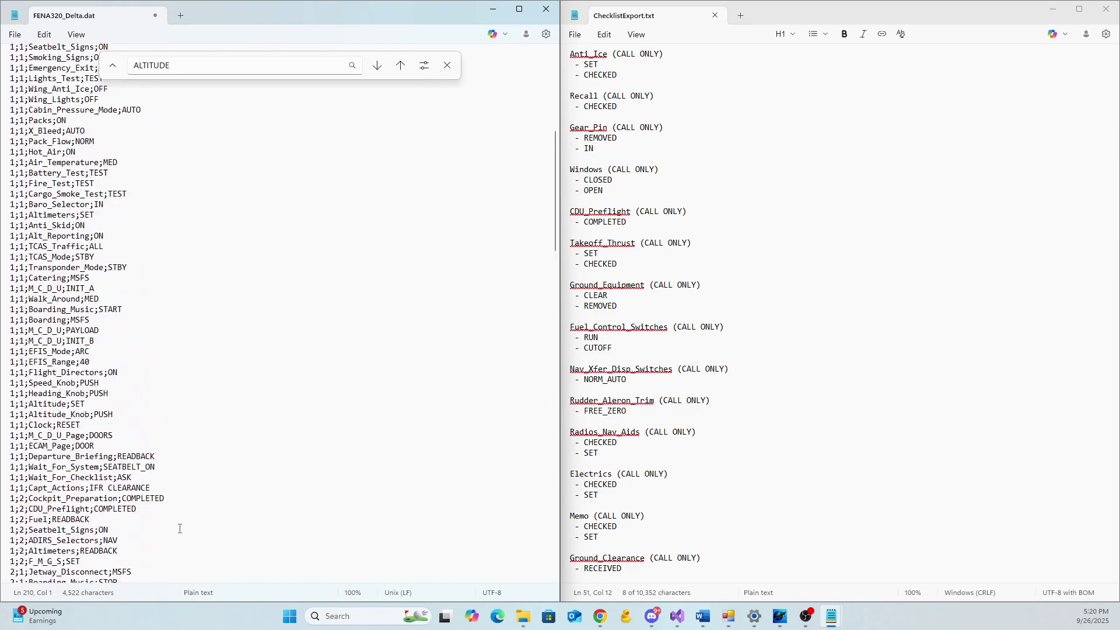
scroll(180, 529, up, 10)
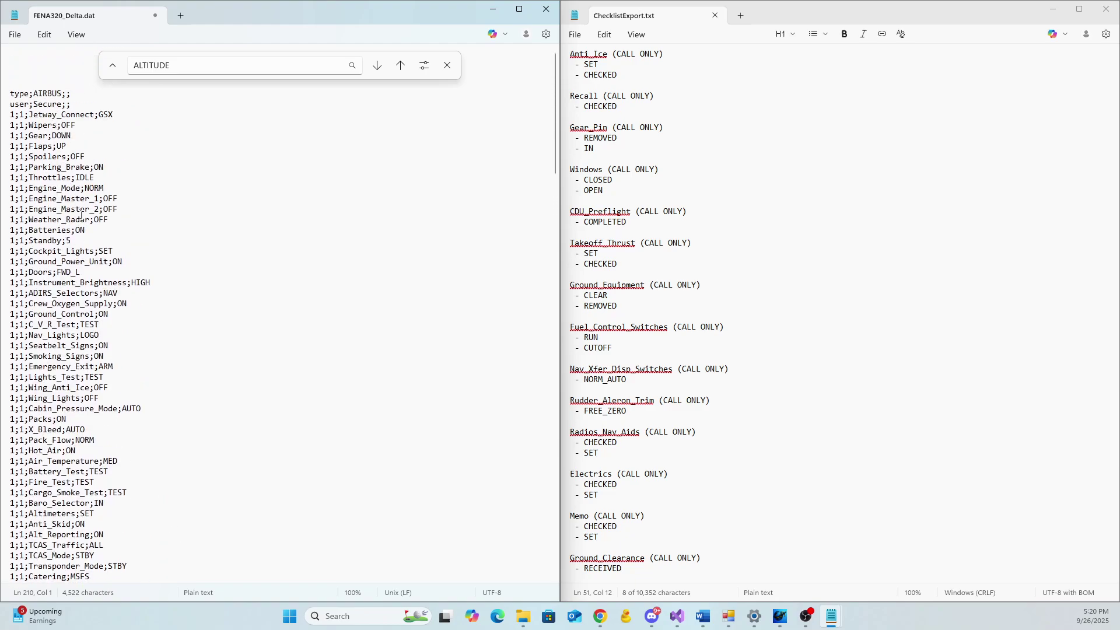
double_click(53, 105)
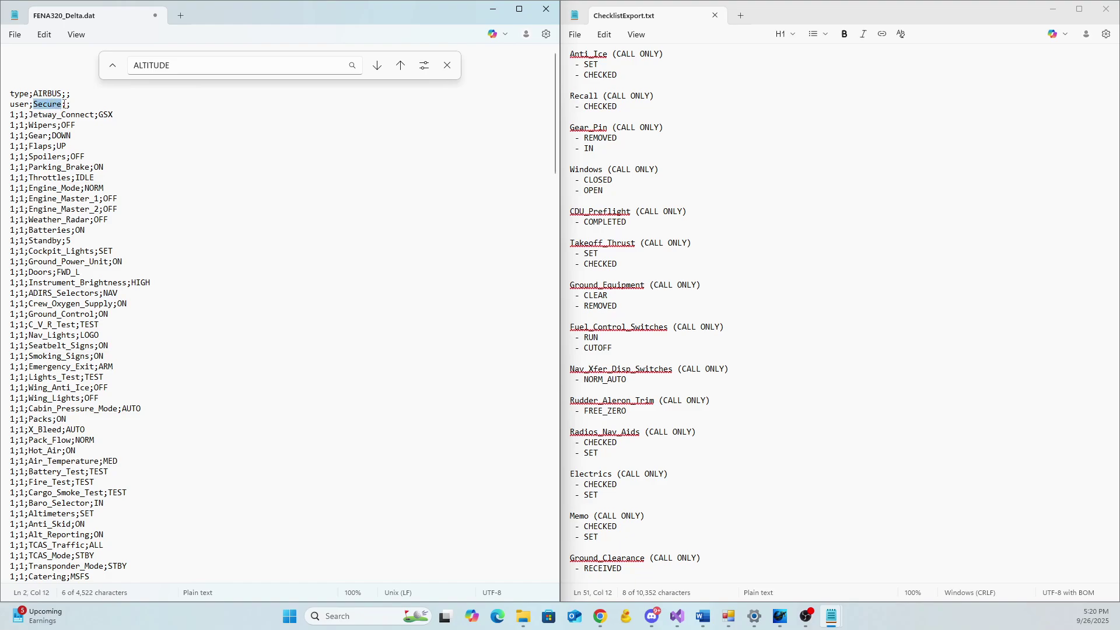
click(65, 105)
text(Single_E)
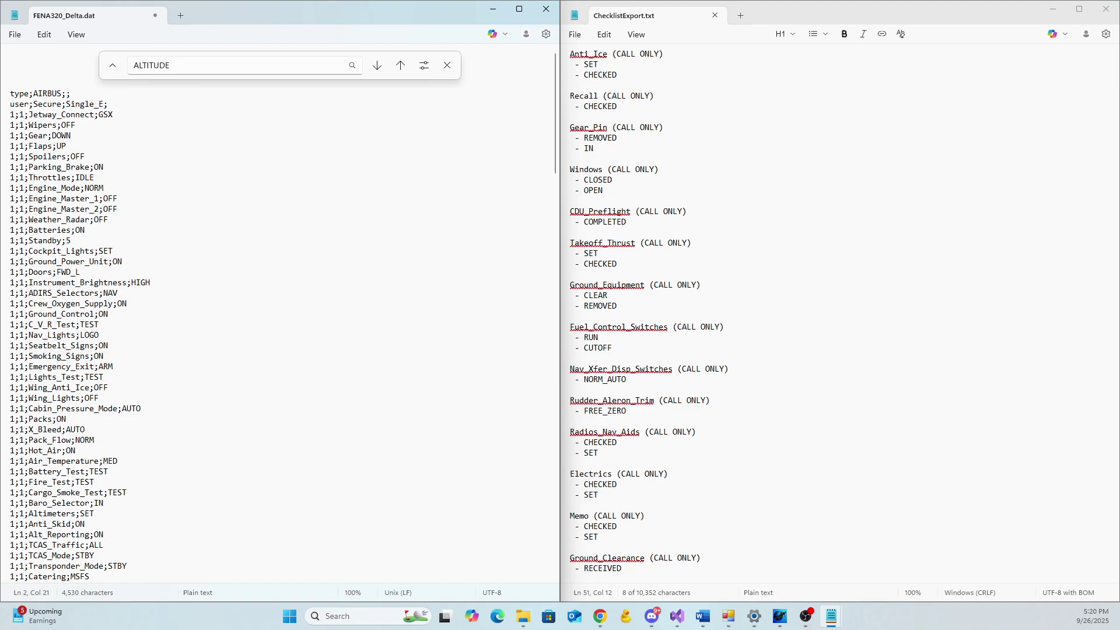
text(ngine)
Duplicate the final Altitude line as a new 15;2;Altitude;READBACK entry
scroll(246, 409, down, 20)
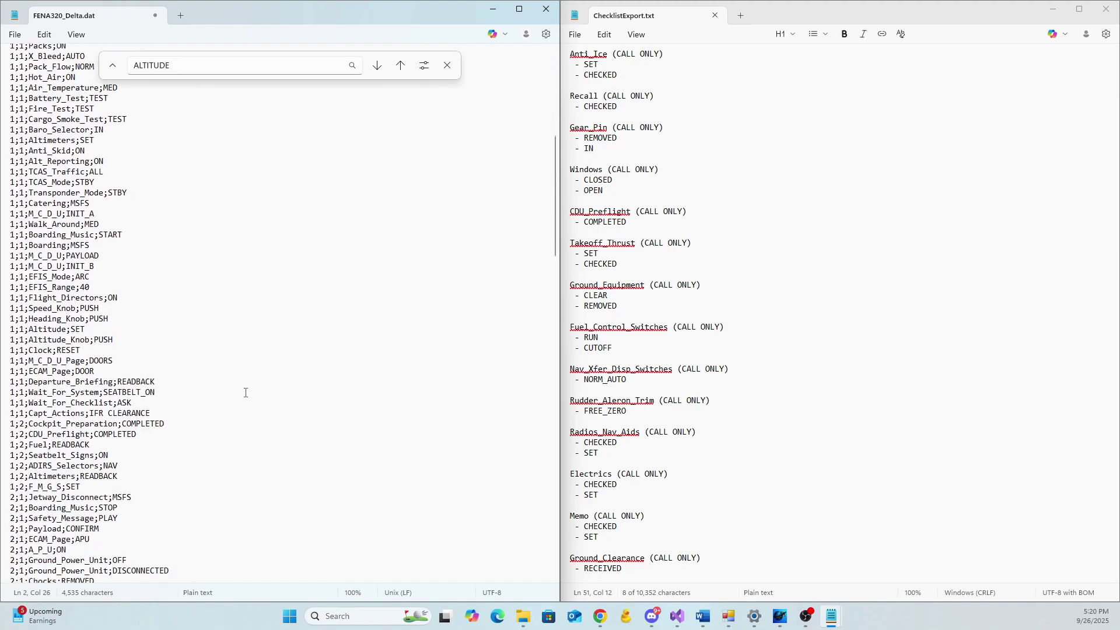
triple_click(148, 562)
click(149, 559)
key(Return)
key(Return)
key(ctrl+v)
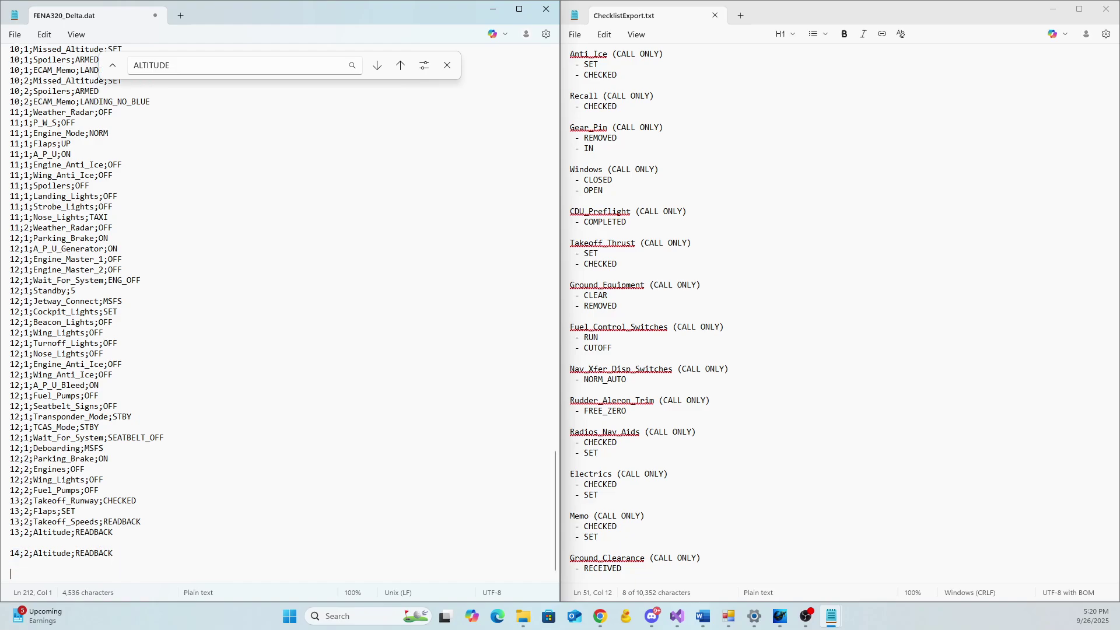
drag(23, 563, 20, 564)
scroll(228, 322, up, 20)
scroll(228, 322, up, 20)
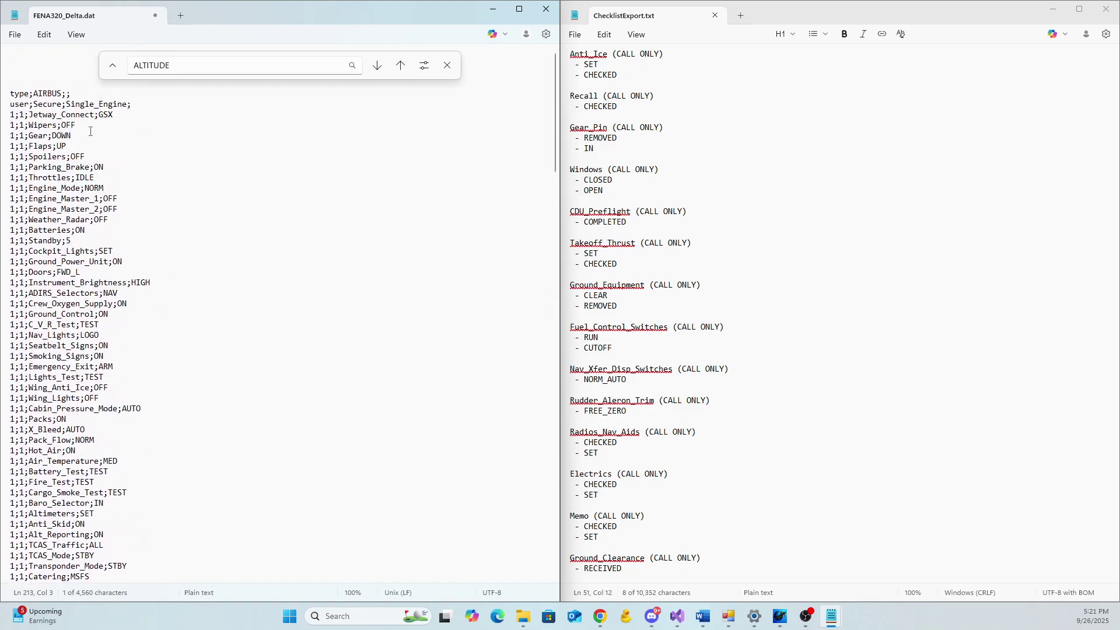
scroll(90, 208, down, 20)
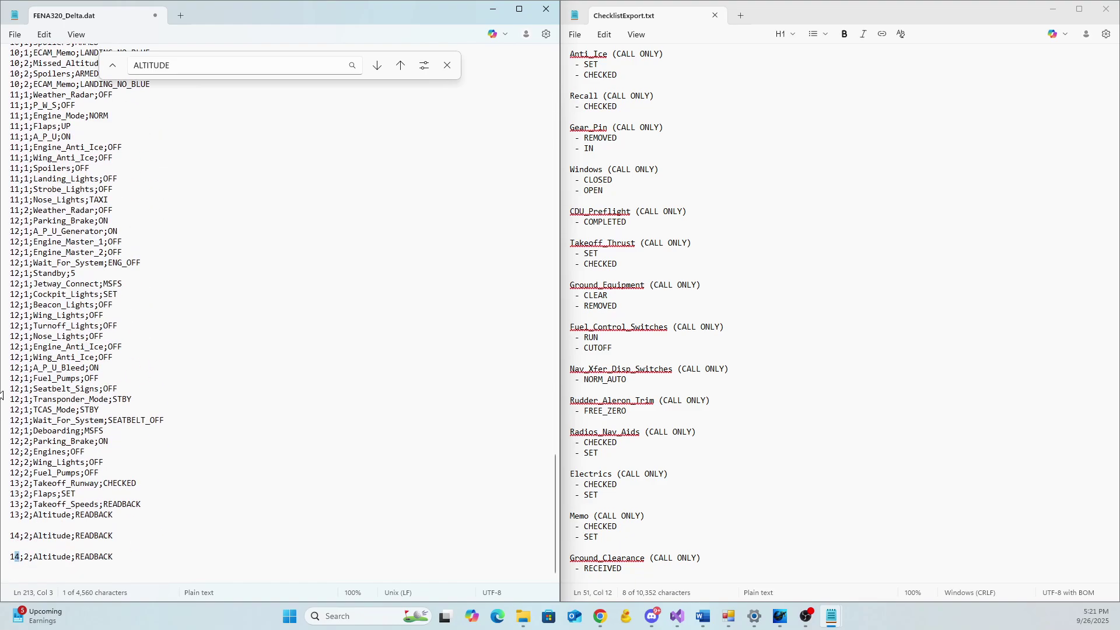
text(5)
Remove the blank lines between the Altitude entries and save FENA320_Delta.dat
key(Up)
key(Delete)
key(Up)
key(BackSpace)
click(14, 44)
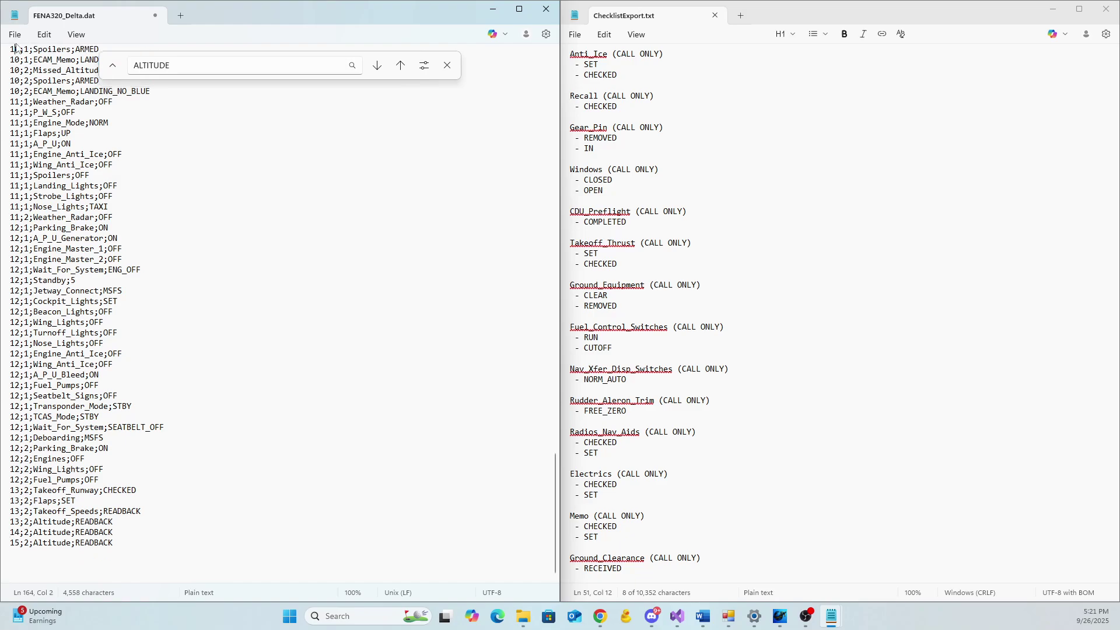
click(15, 35)
click(32, 151)
key(alt+Tab)
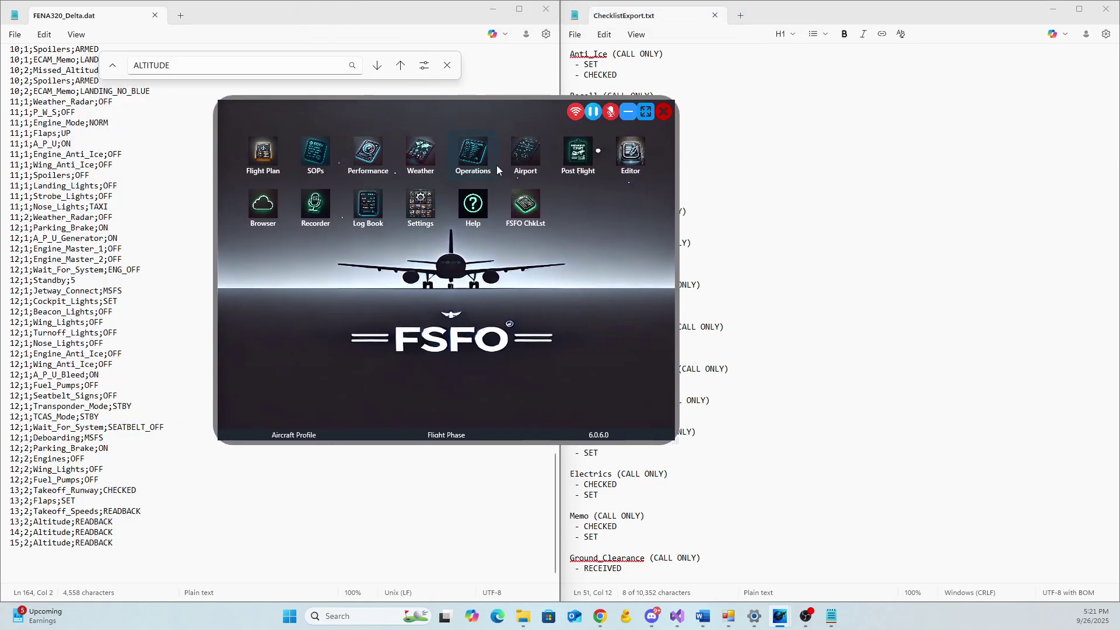
In the Editor, load FENA320 with the FENA320Delta saved profile and view its Phase list
click(628, 158)
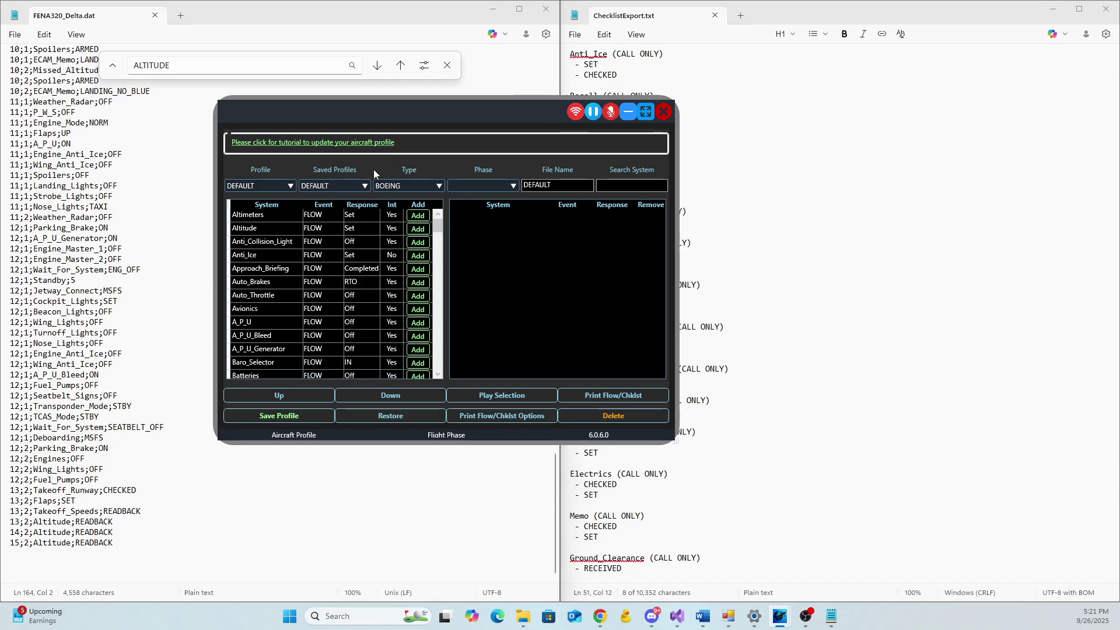
click(289, 186)
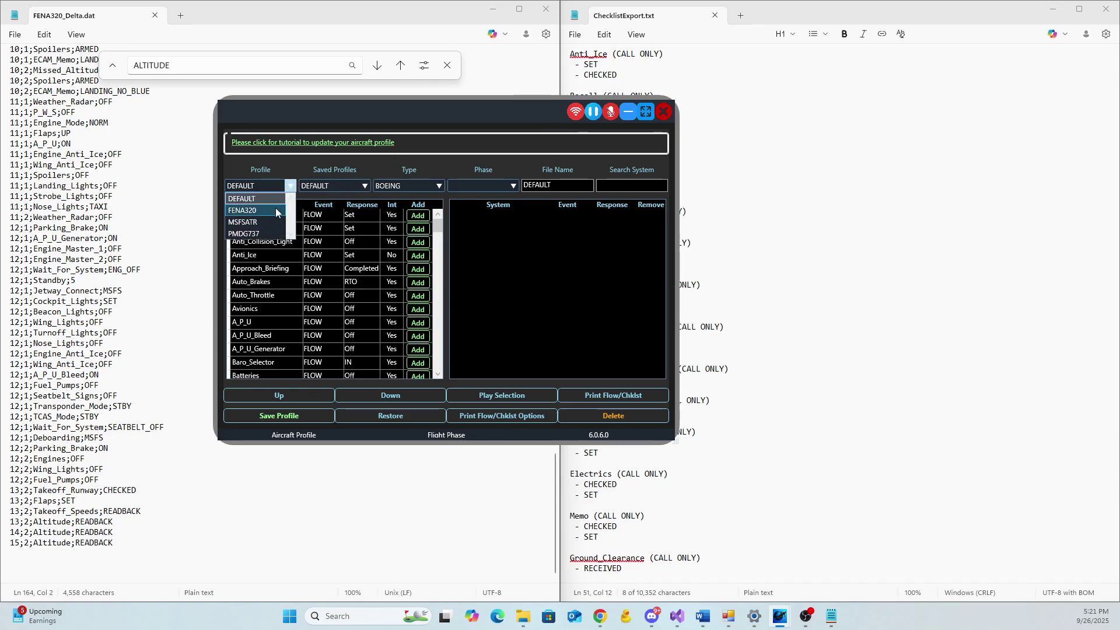
click(257, 212)
click(364, 185)
click(327, 205)
click(513, 185)
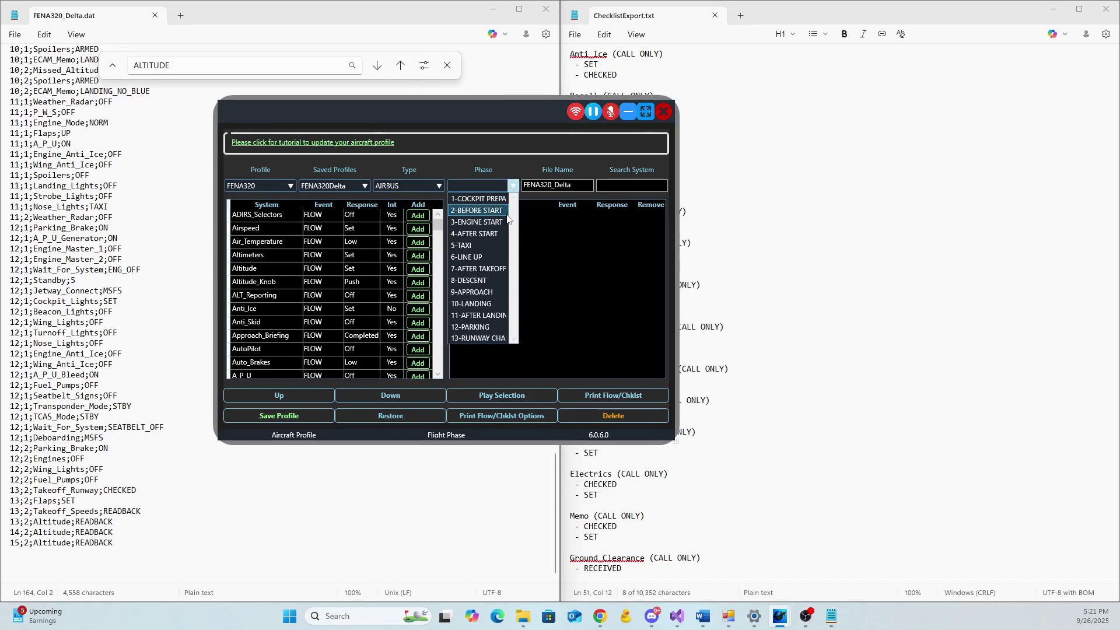
click(520, 156)
Set the flight's aircraft profile to FENA320 and pick its aircraft checklist
click(485, 106)
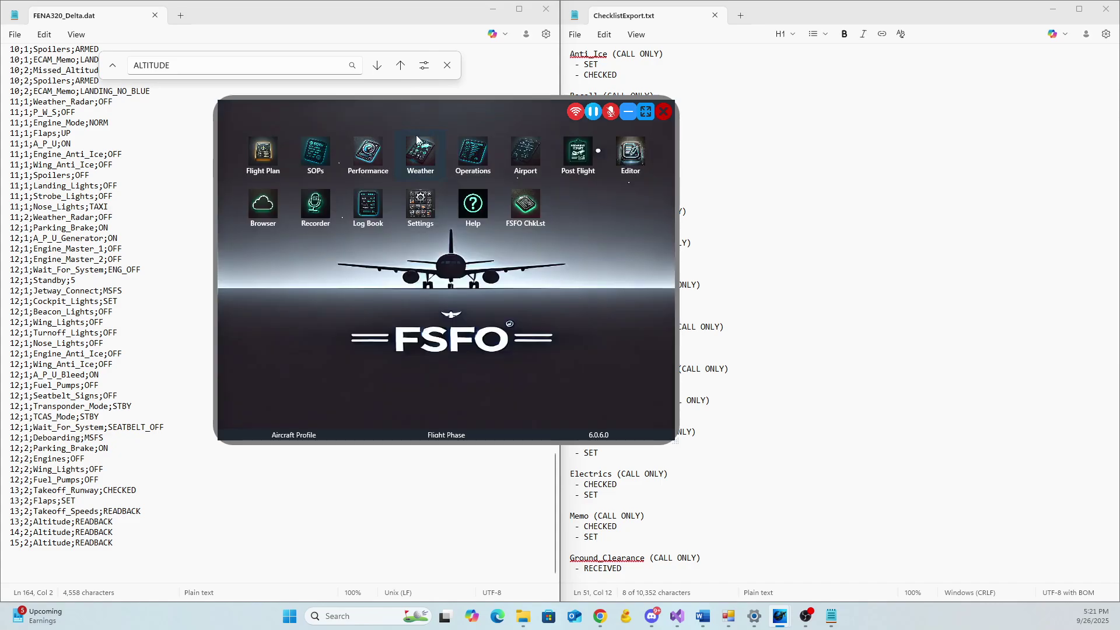
click(306, 154)
click(343, 119)
click(257, 158)
click(294, 167)
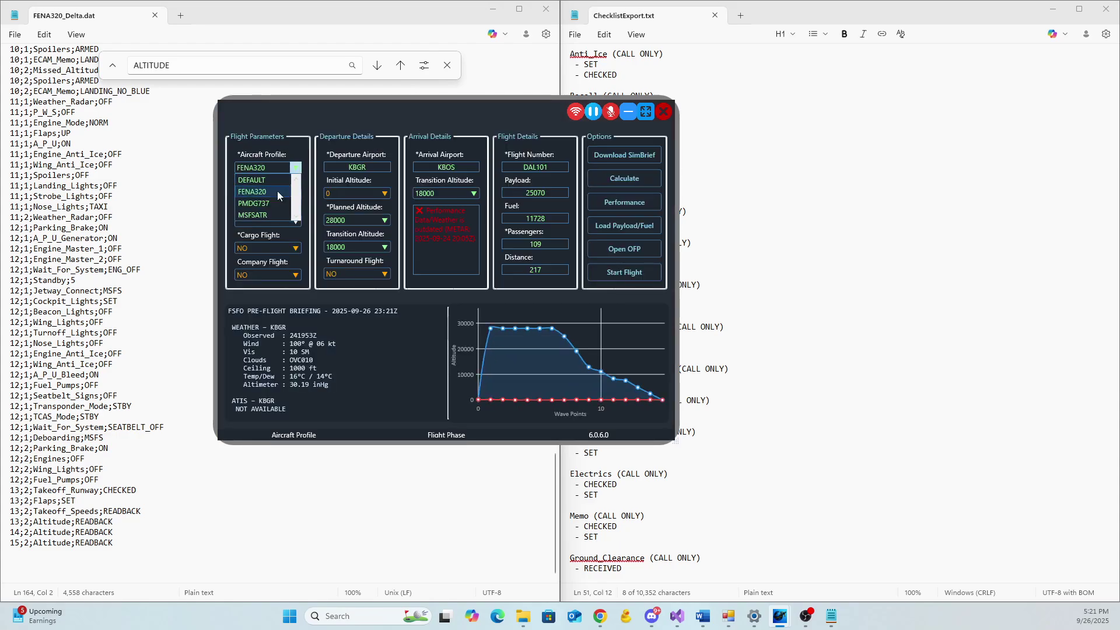
click(280, 192)
click(297, 194)
click(263, 205)
click(394, 115)
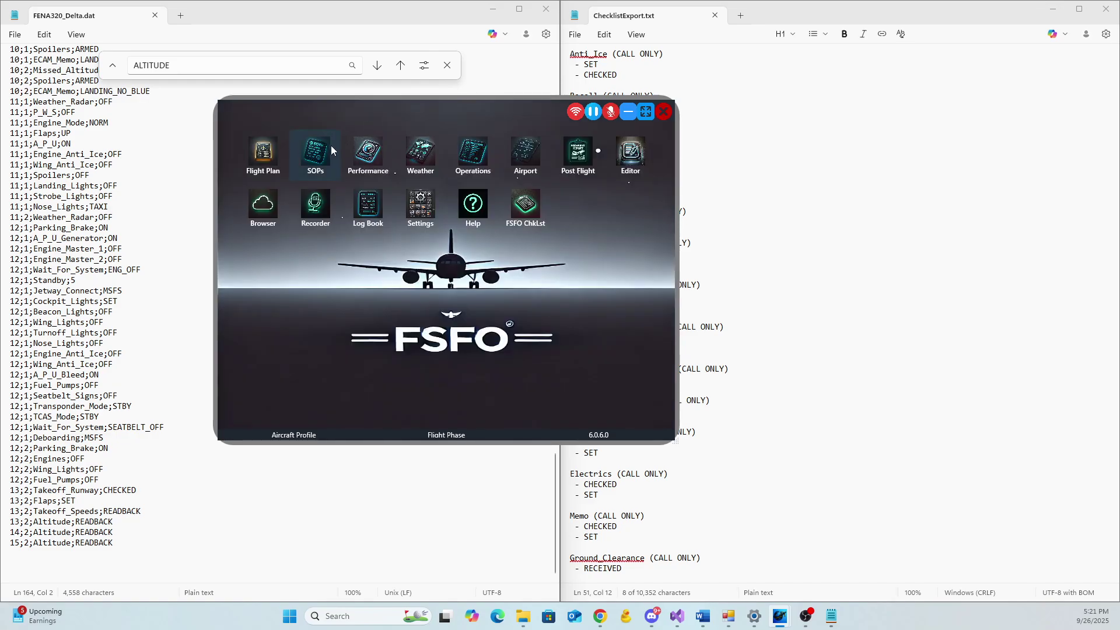
Choose SECURE in the SOPs phase list, then reopen it to confirm SINGLE_ENGINE appears
click(369, 151)
click(502, 134)
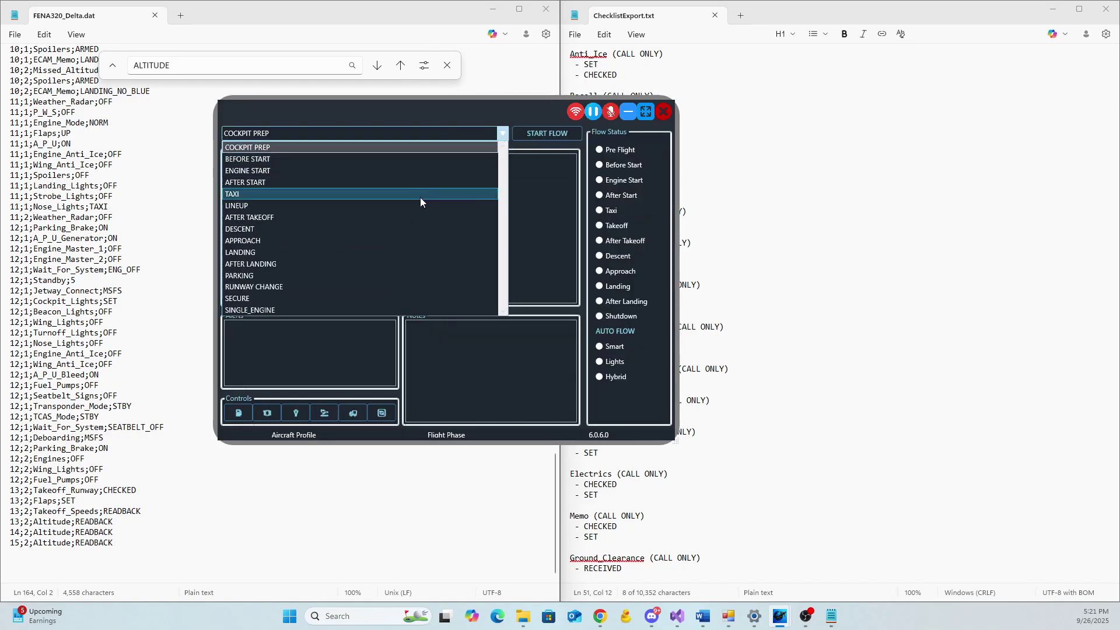
click(337, 300)
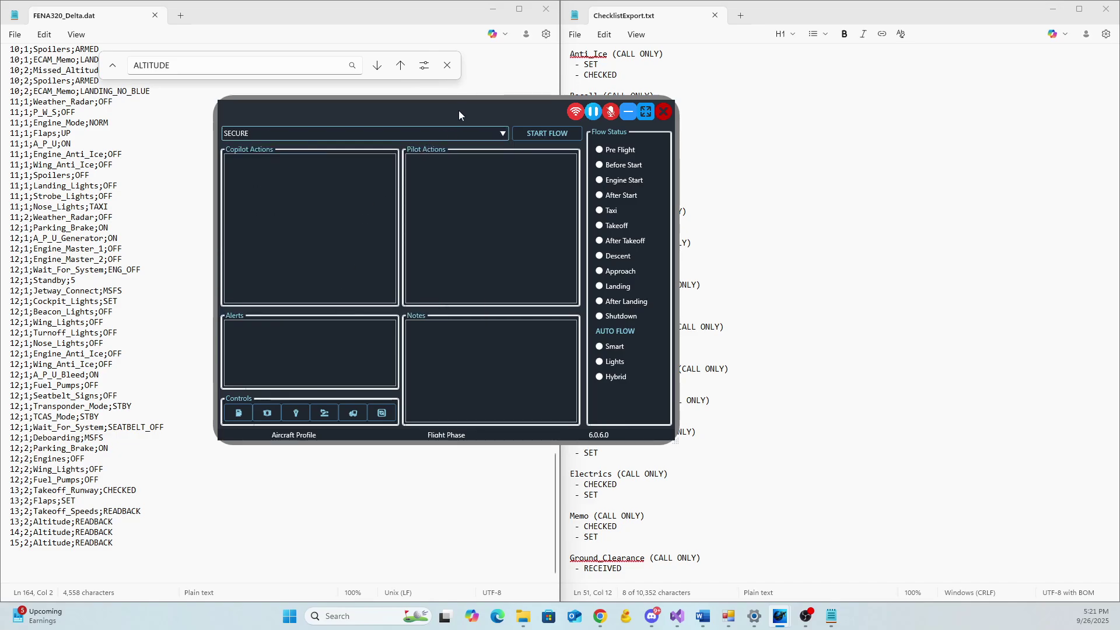
click(501, 134)
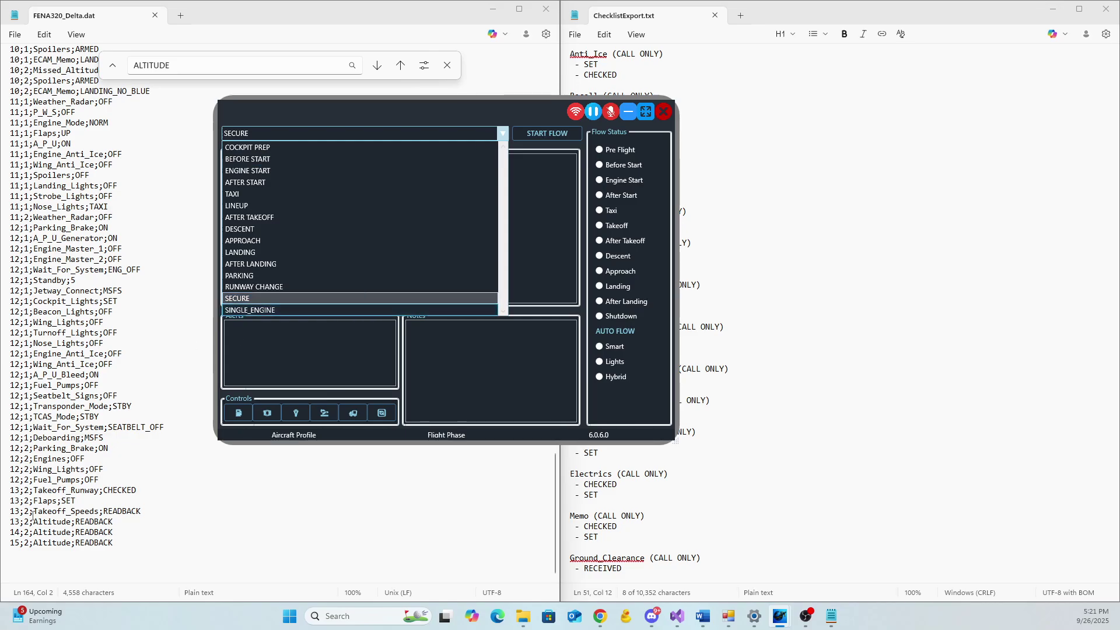
click(17, 521)
scroll(93, 294, down, 10)
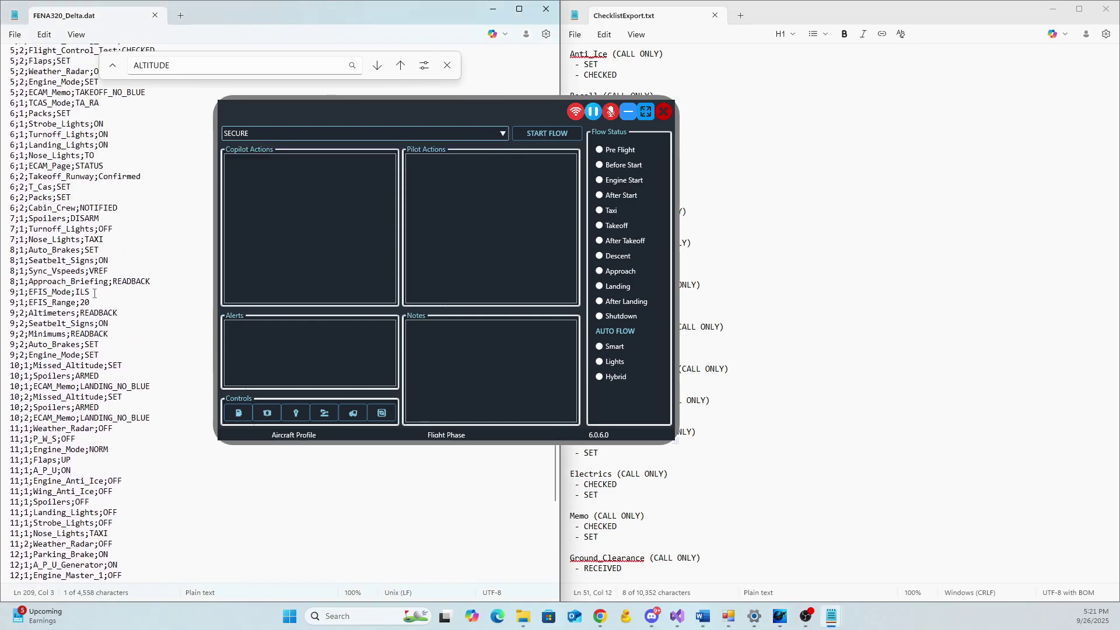
scroll(93, 294, up, 20)
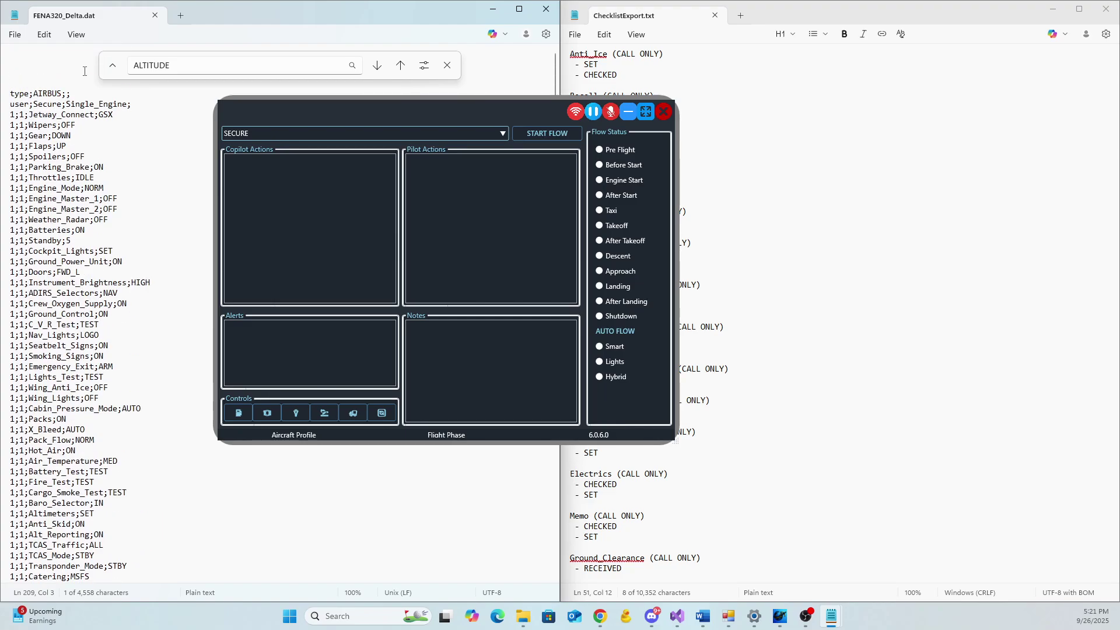
click(47, 107)
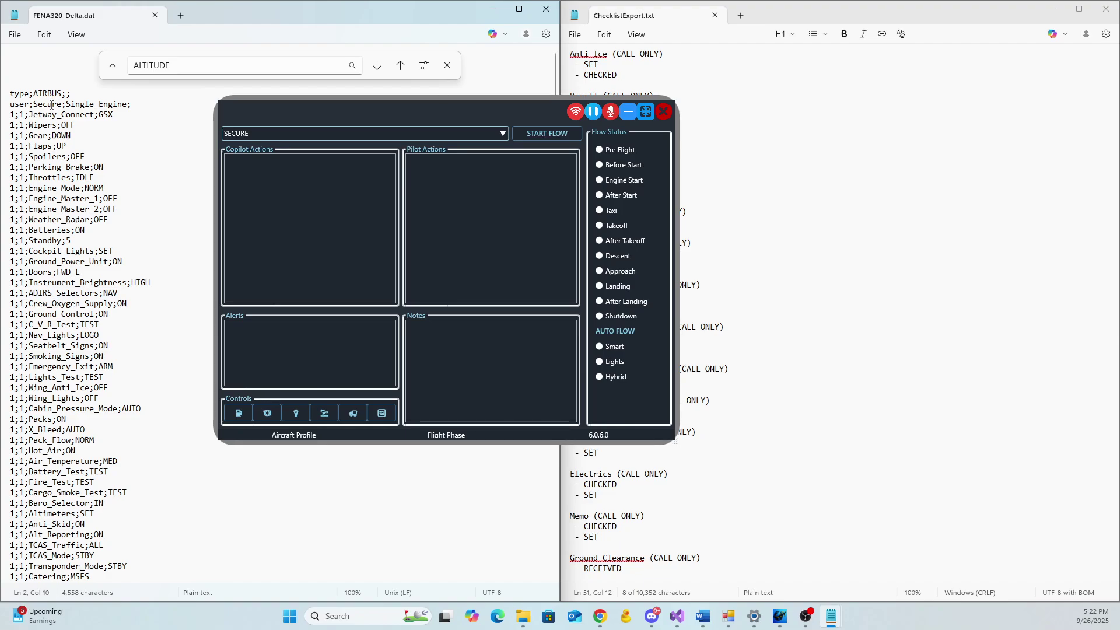
double_click(53, 105)
triple_click(69, 105)
double_click(69, 104)
click(68, 105)
double_click(68, 105)
drag(69, 104, 114, 105)
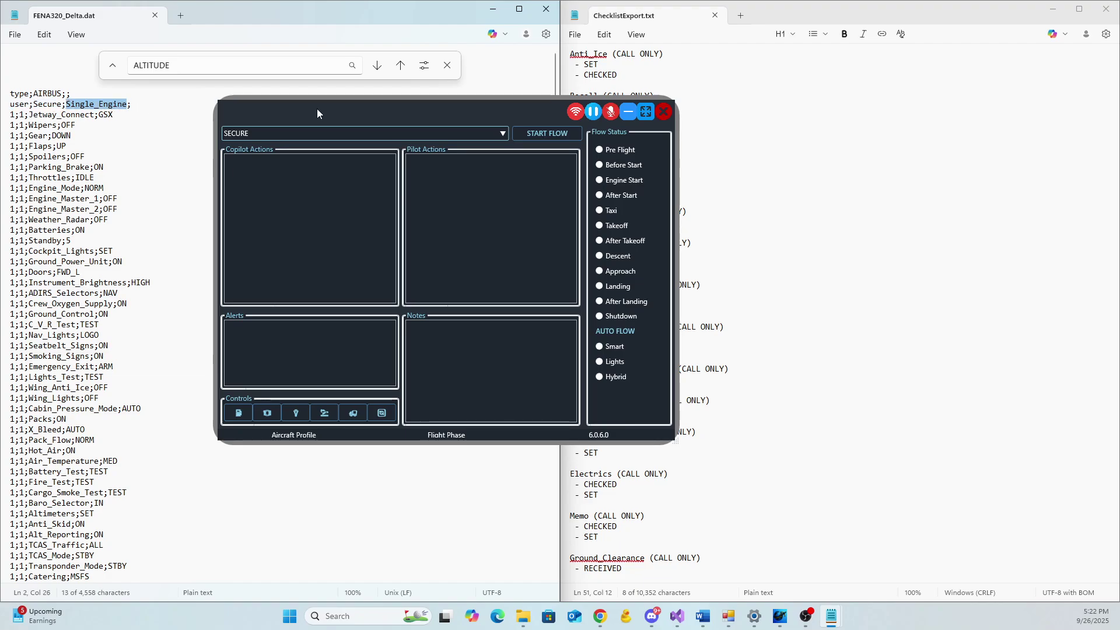
click(500, 134)
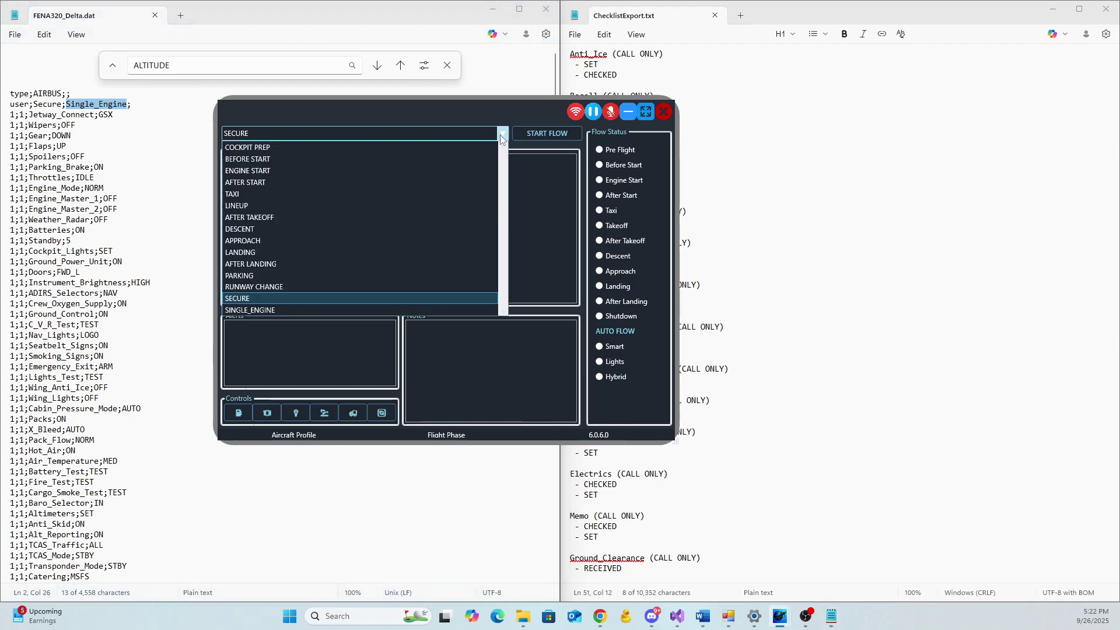
Close the phase list with SECURE kept and move the FSFO window right
click(449, 117)
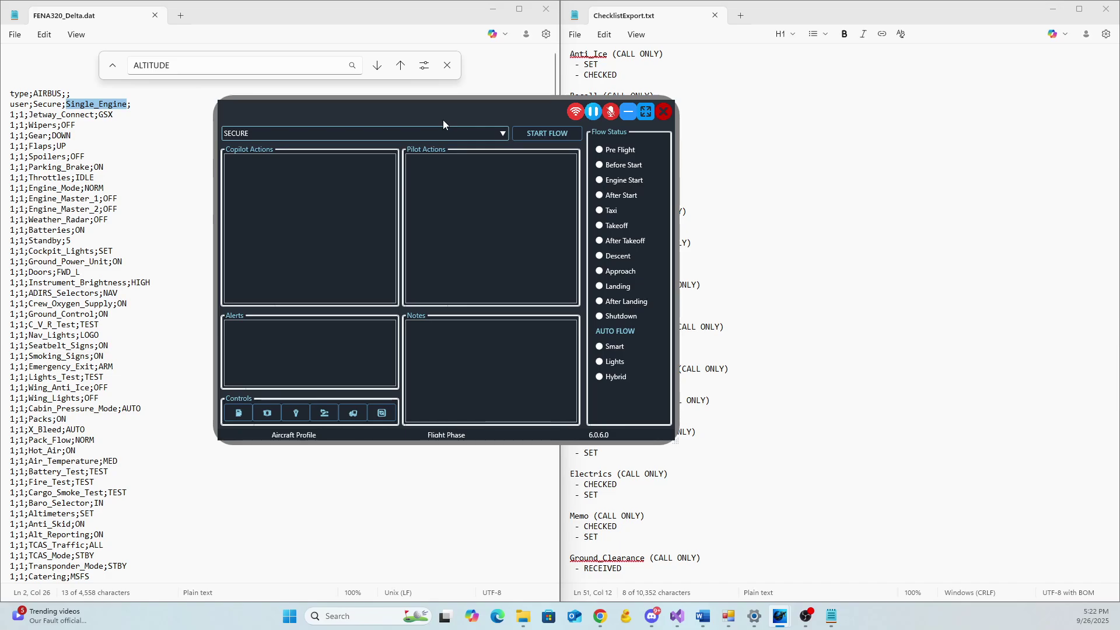
drag(457, 116, 558, 123)
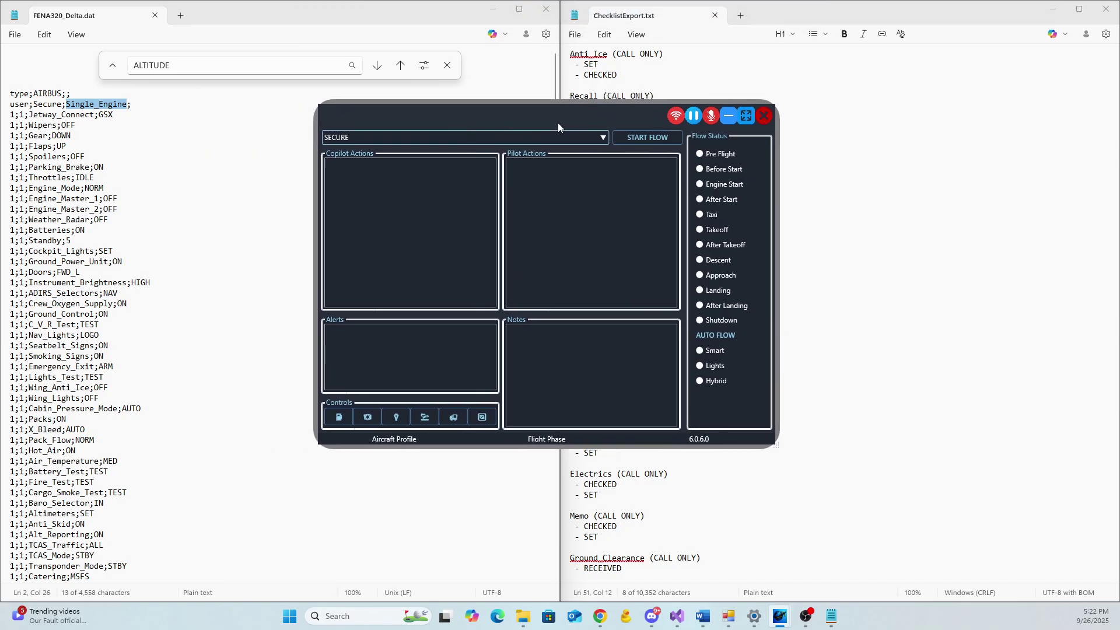
Close ChecklistExport.txt, FENA320_Delta.dat and File Explorer, placing FSFO over the website
click(1096, 10)
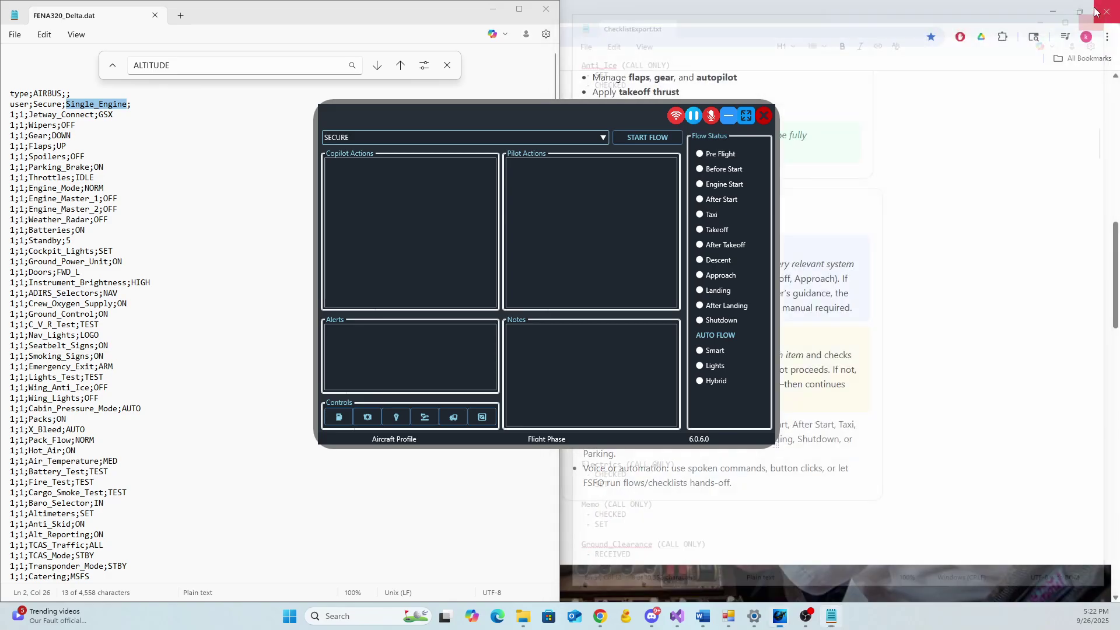
click(547, 9)
drag(610, 124, 885, 170)
click(551, 18)
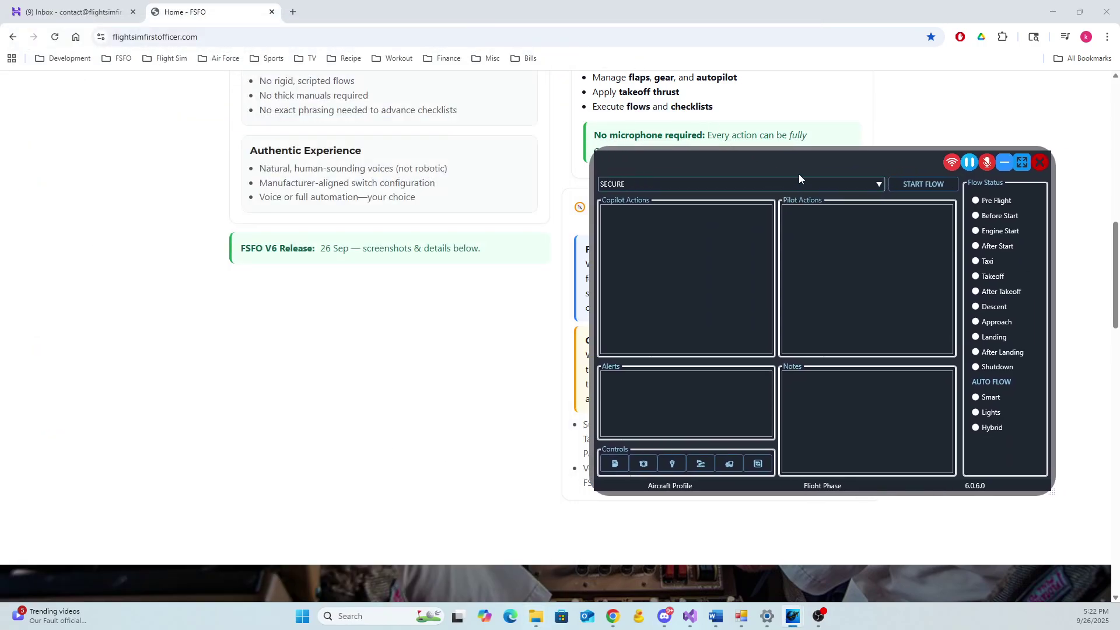
drag(799, 173, 597, 173)
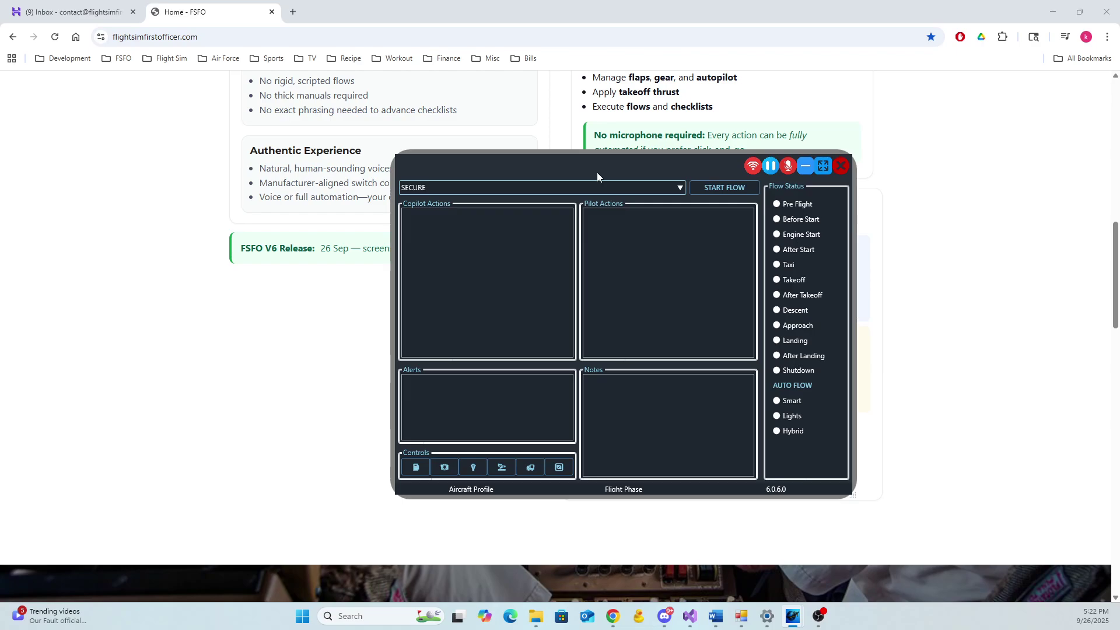